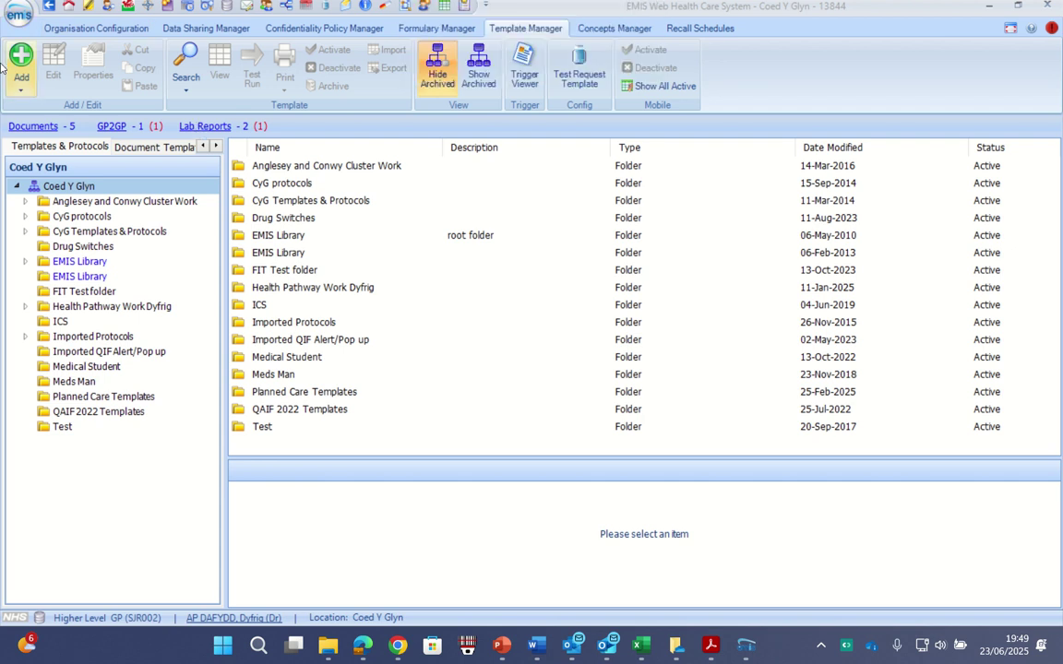
# - Open the Template Manager from the configuration modules
pyautogui.click(19, 15)
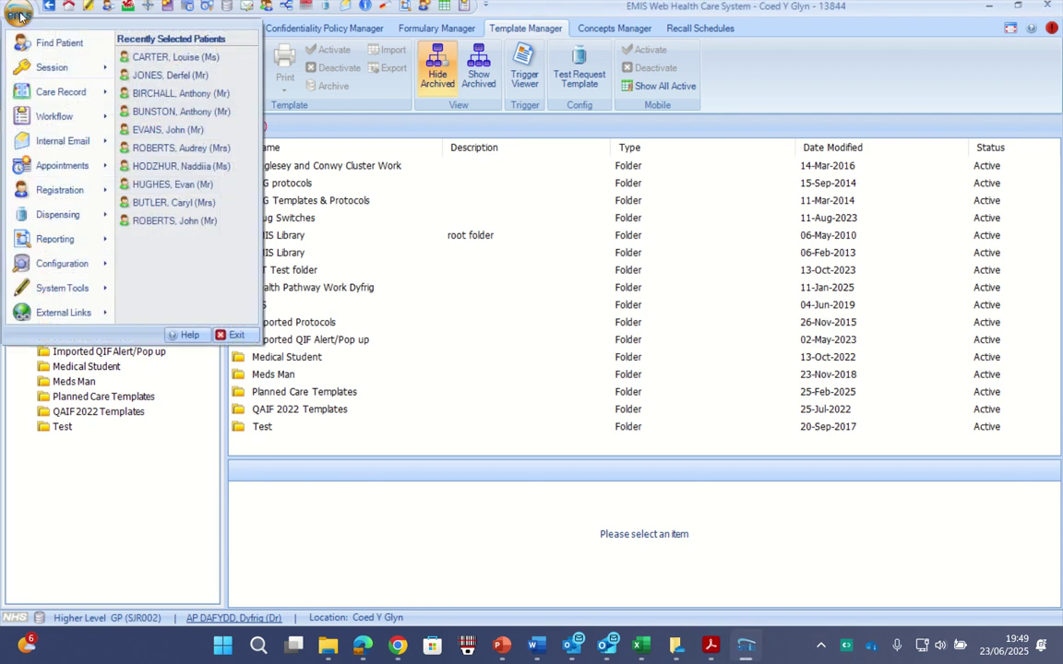
pyautogui.moveTo(109, 263)
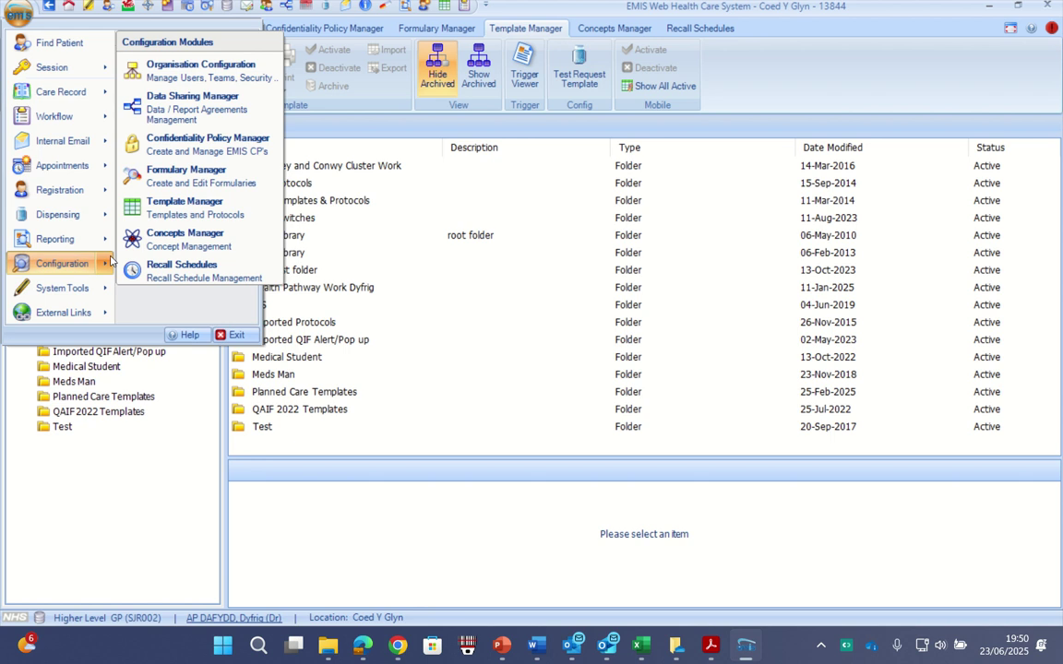
pyautogui.click(197, 209)
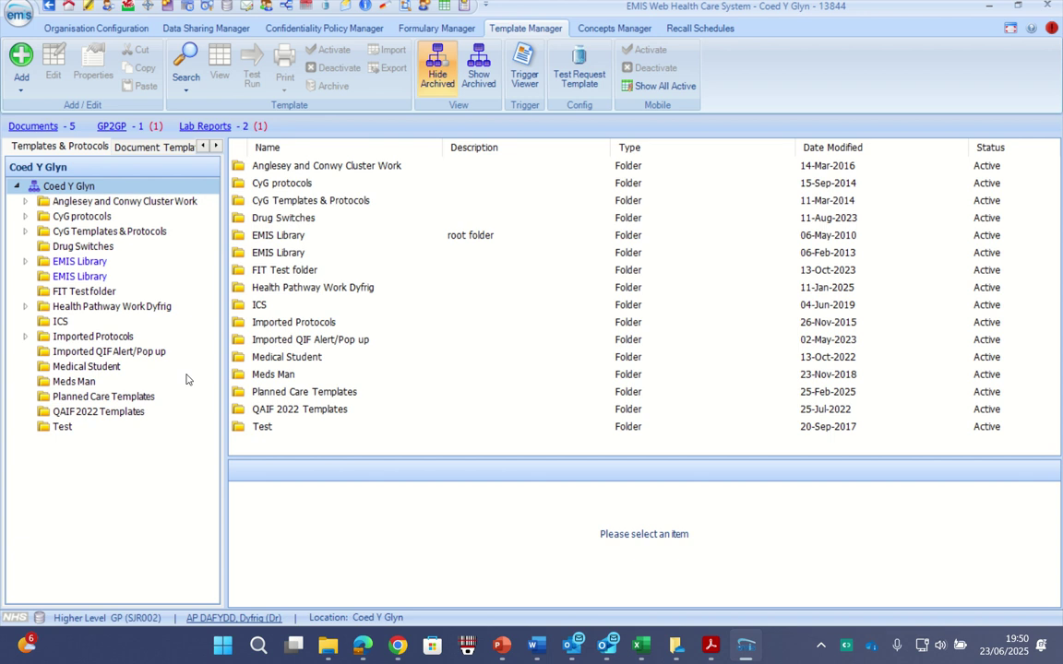
pyautogui.click(65, 203)
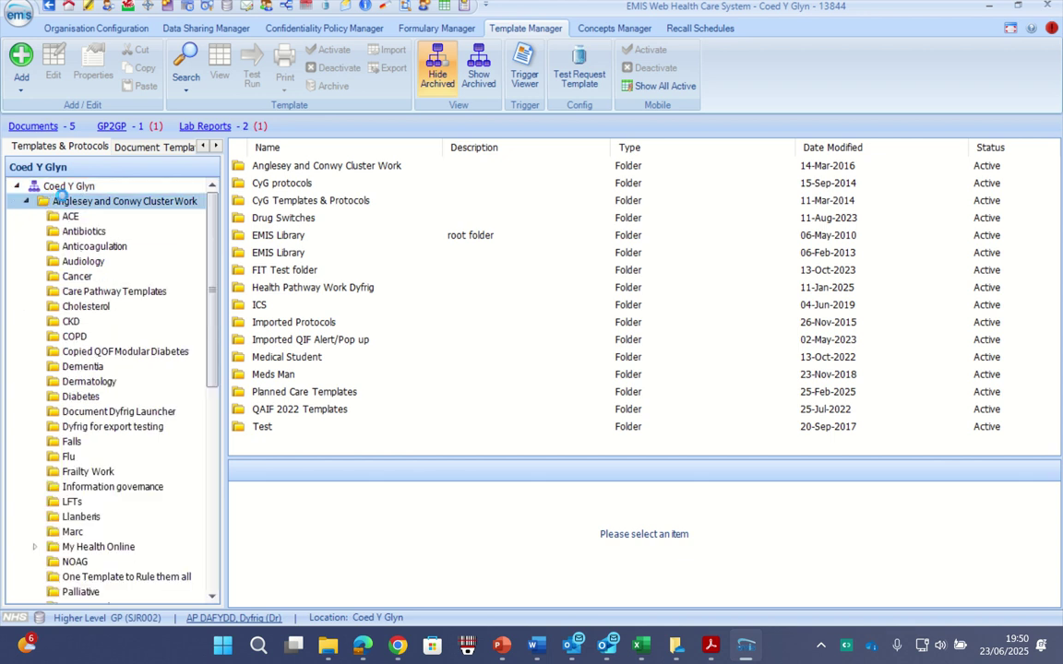
pyautogui.click(61, 187)
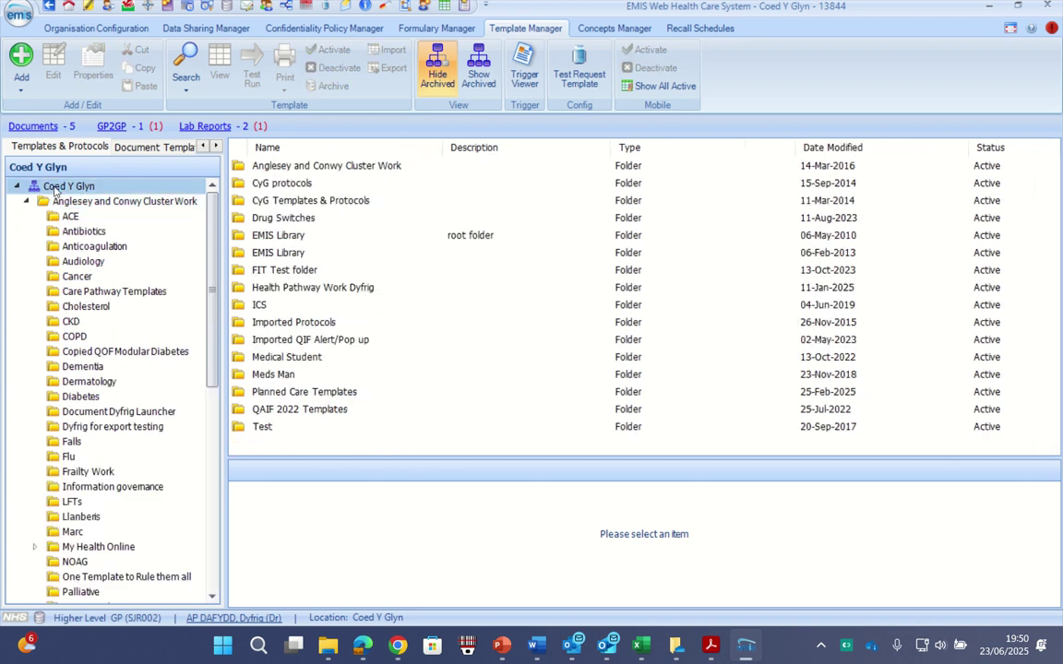
pyautogui.doubleClick(28, 202)
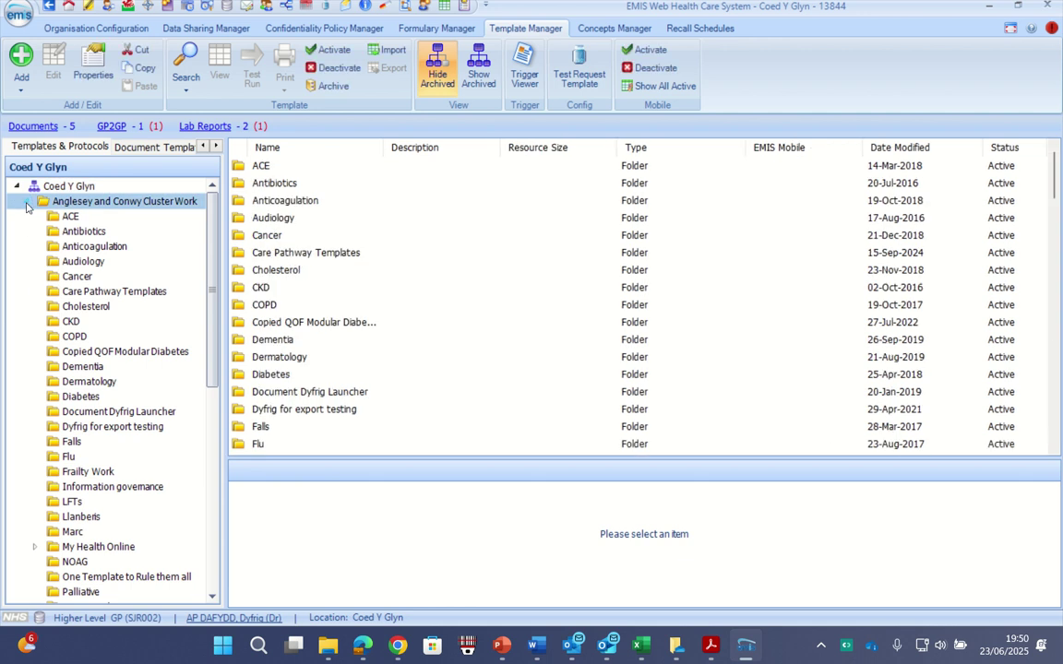
pyautogui.click(26, 203)
# - Add a folder named QI 2025 under the Coed Y Glyn root of Templates & Protocols
pyautogui.click(66, 181)
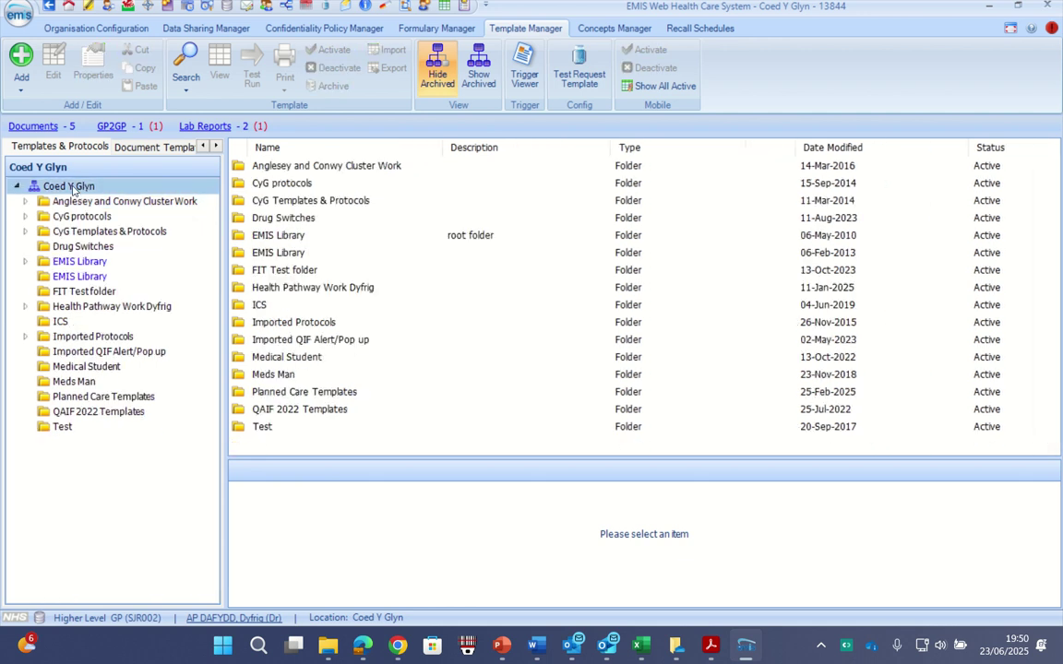
pyautogui.click(20, 88)
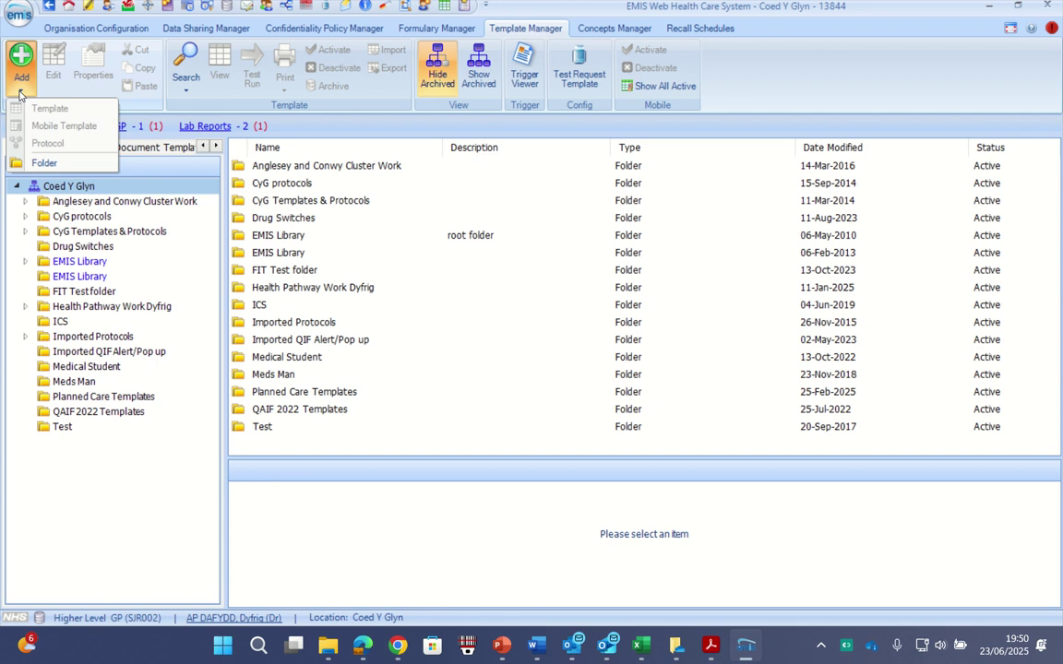
pyautogui.click(20, 93)
pyautogui.click(20, 93)
pyautogui.click(50, 162)
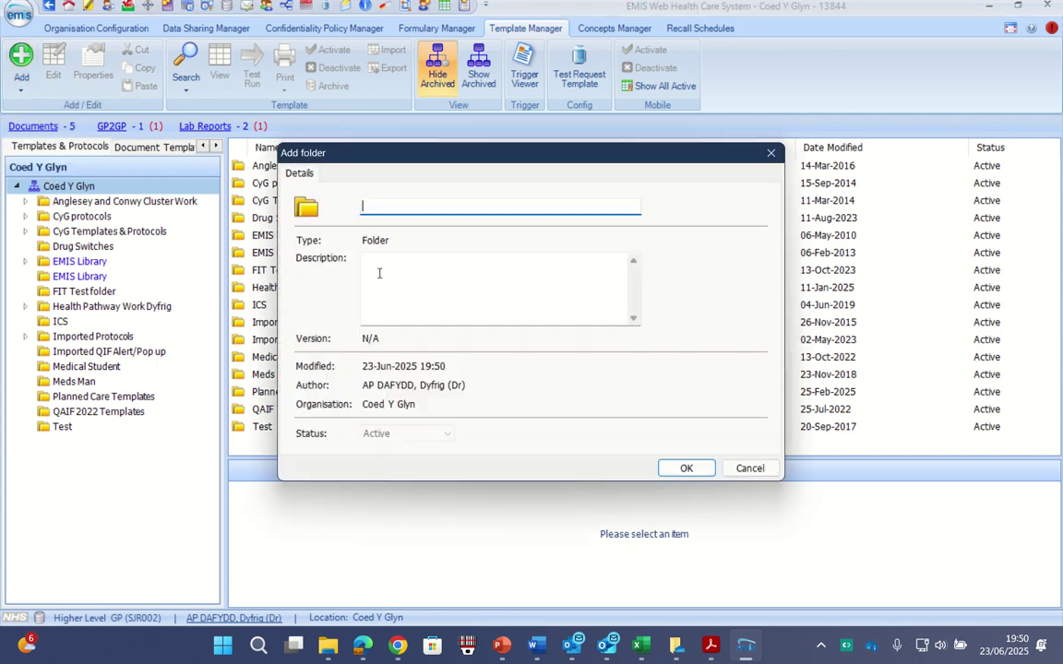
pyautogui.write('QI 2025')
pyautogui.click(686, 469)
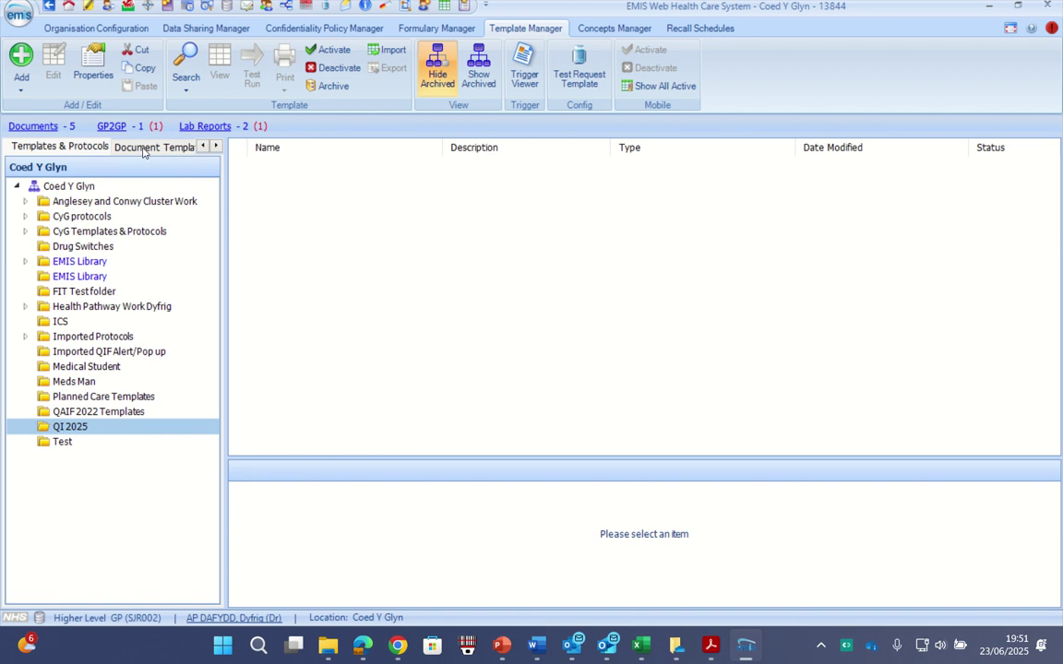
# - Add a folder named QI 2025 under the Coed Y Glyn root of the Library Items
pyautogui.click(216, 146)
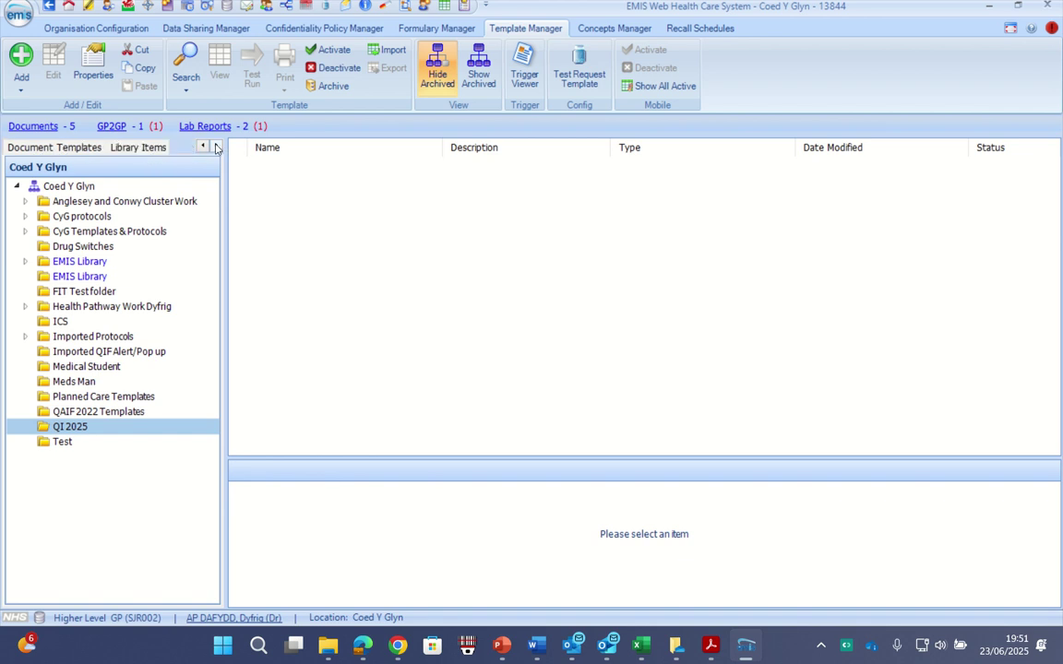
pyautogui.click(143, 149)
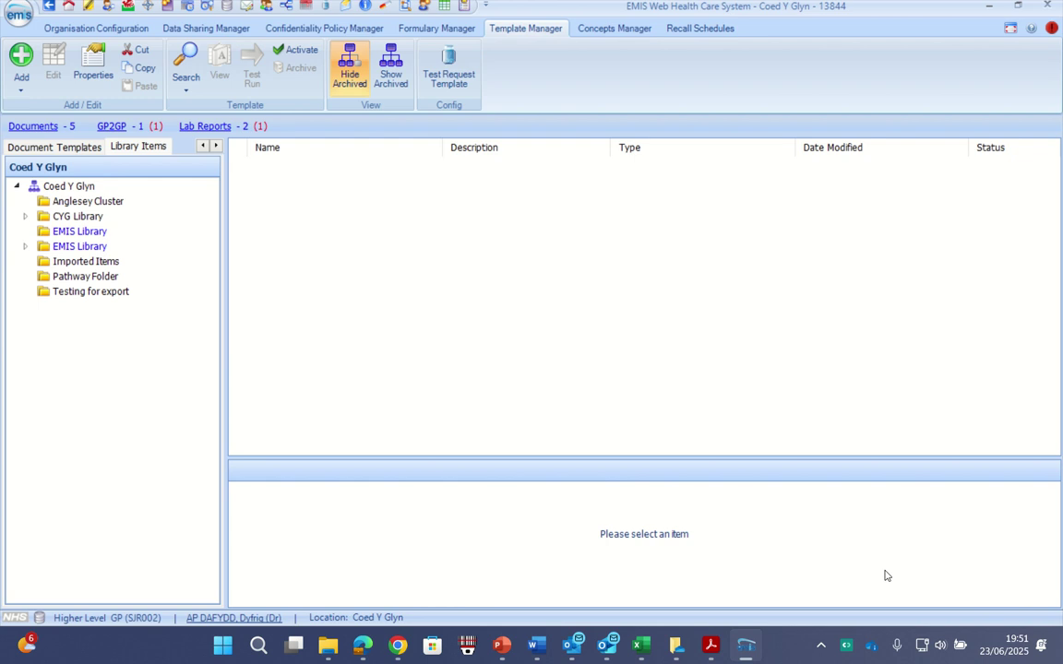
pyautogui.click(80, 190)
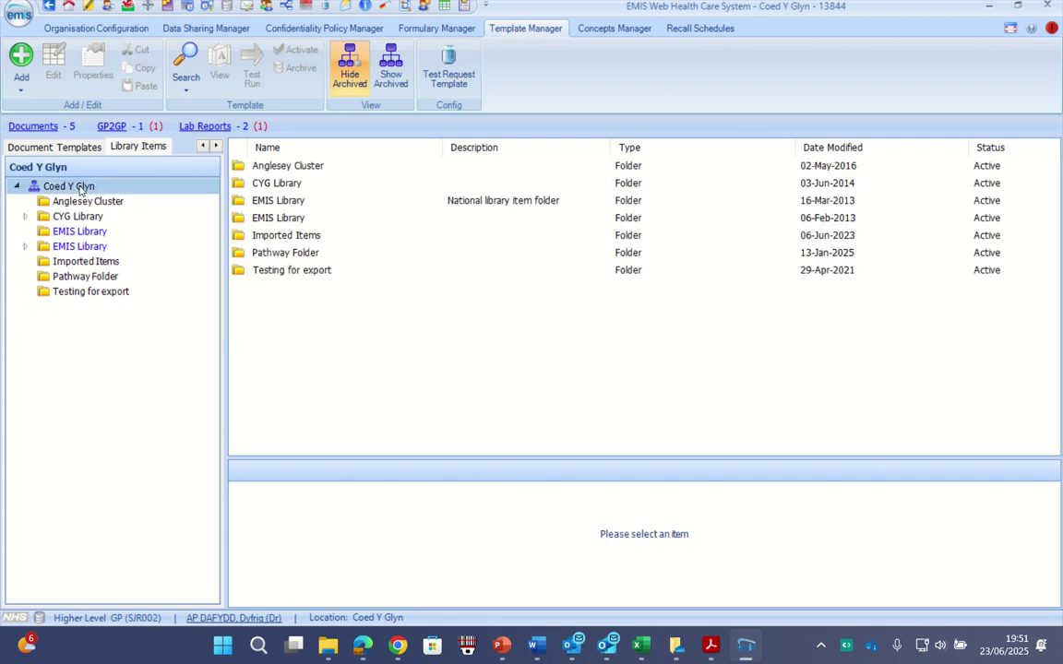
pyautogui.click(19, 91)
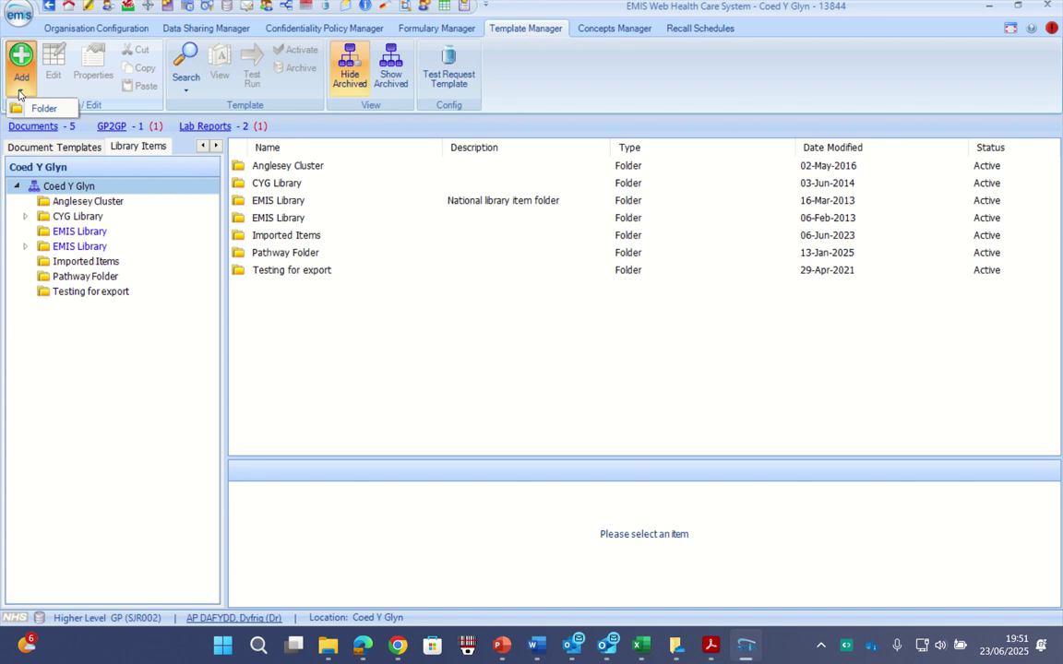
pyautogui.click(37, 108)
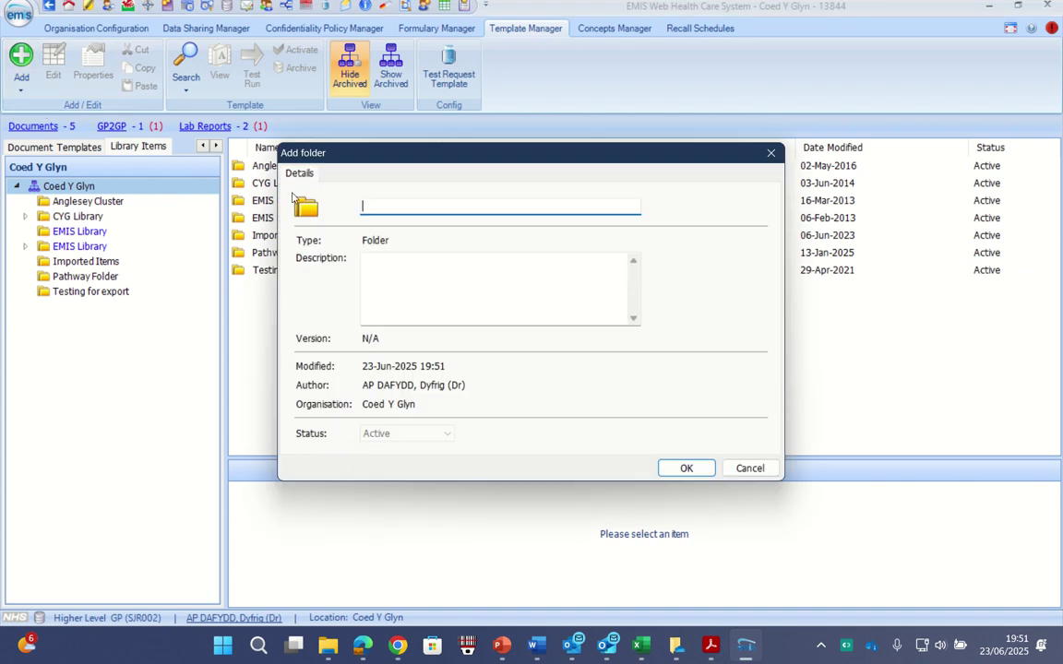
pyautogui.write('QI 2025')
pyautogui.click(690, 468)
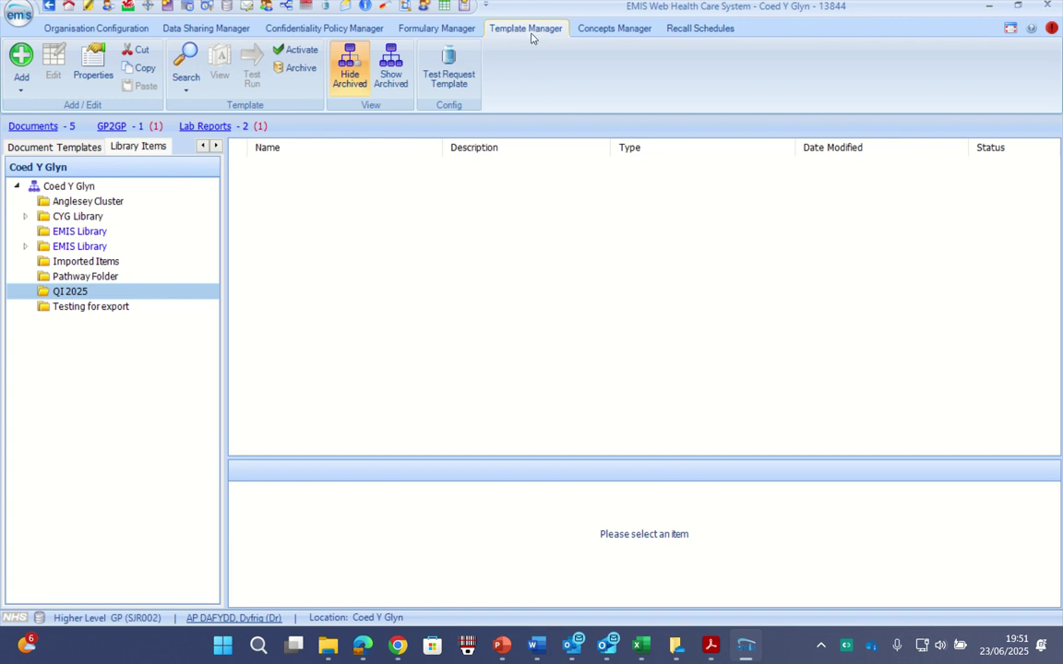
# - Add a folder named QI 2025 under the Coed Y Glyn root in the Concepts Manager
pyautogui.click(609, 30)
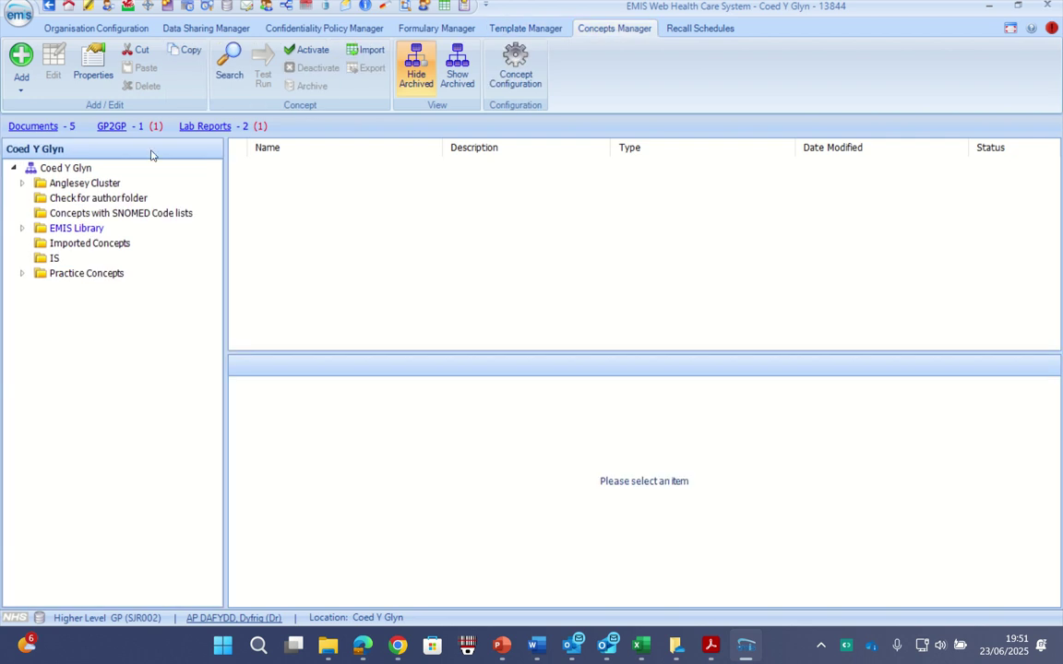
pyautogui.click(74, 170)
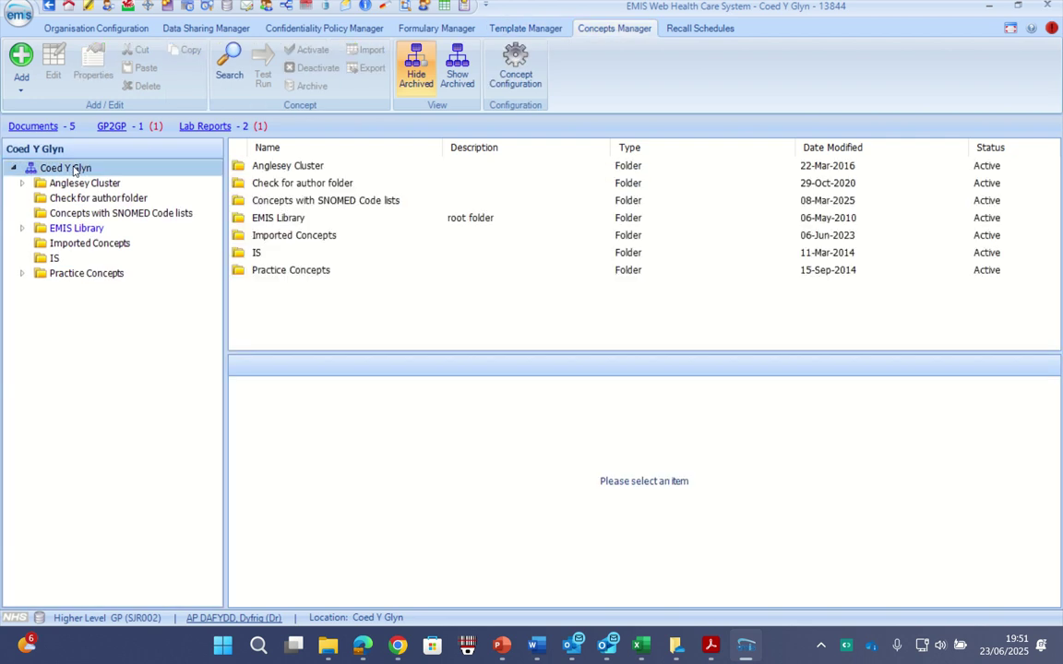
pyautogui.click(20, 86)
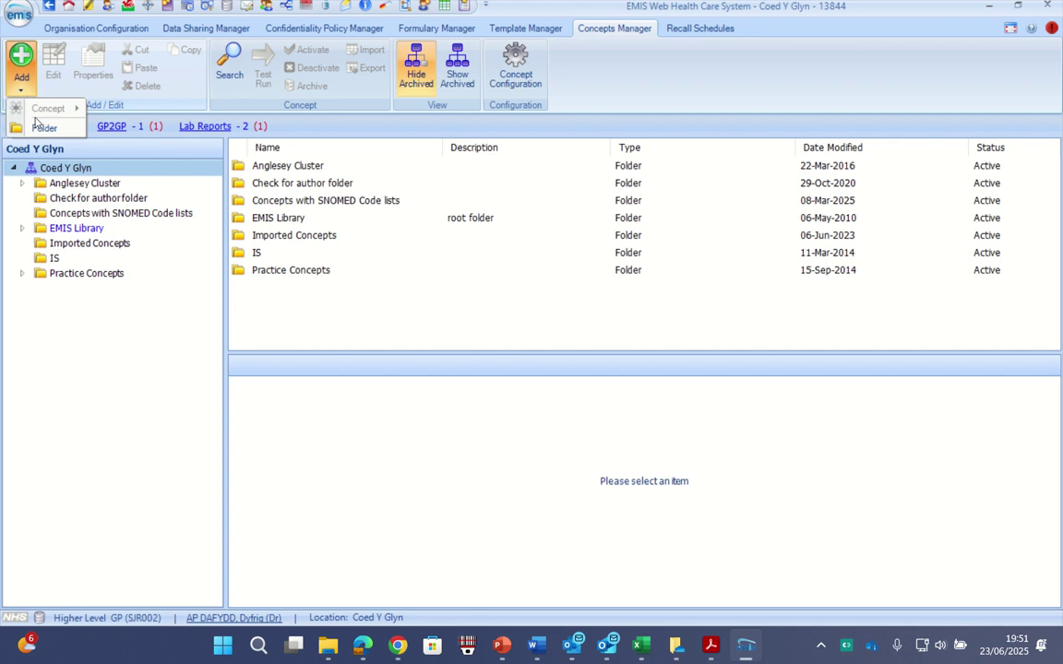
pyautogui.click(39, 127)
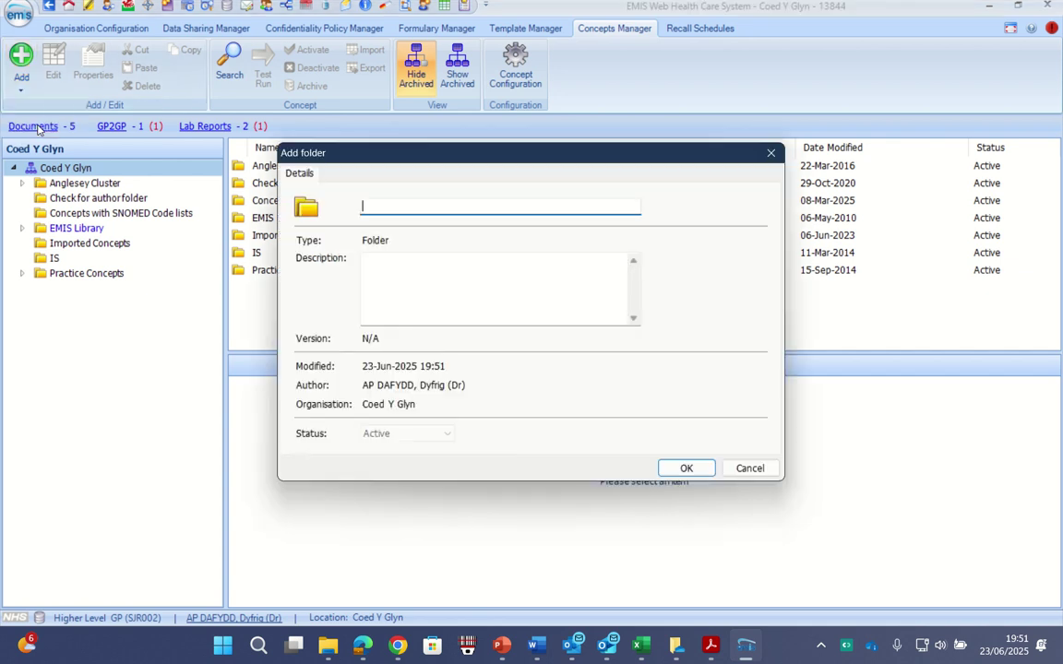
pyautogui.write('Q')
pyautogui.press('BackSpace')
pyautogui.write('QI 2025')
pyautogui.click(680, 469)
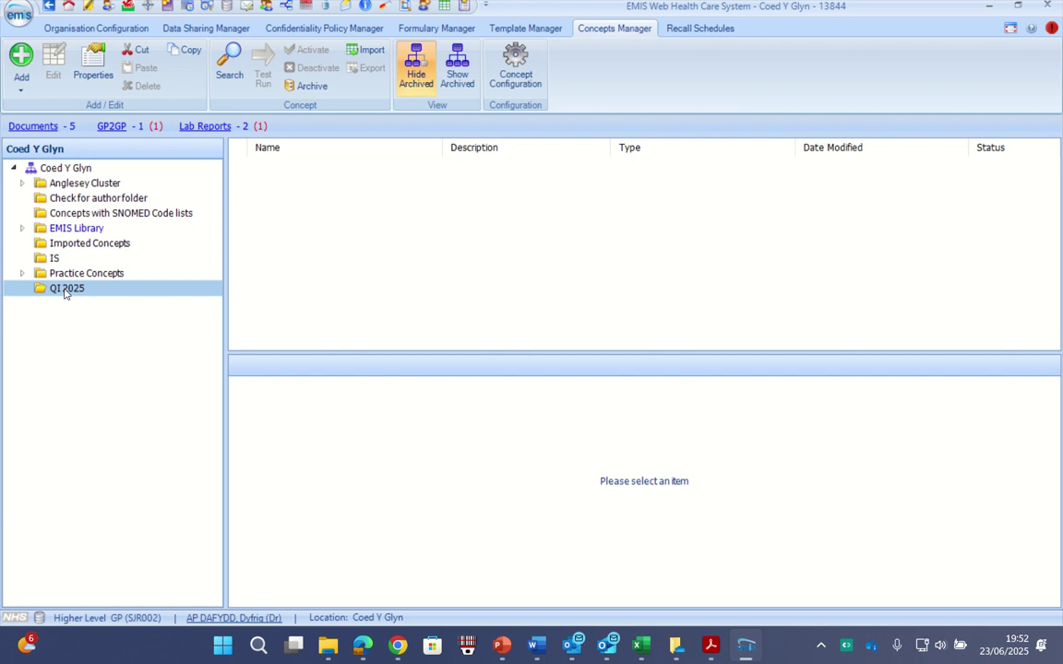
# - Add a subfolder named Spare inside the QI 2025 concepts folder
pyautogui.click(20, 88)
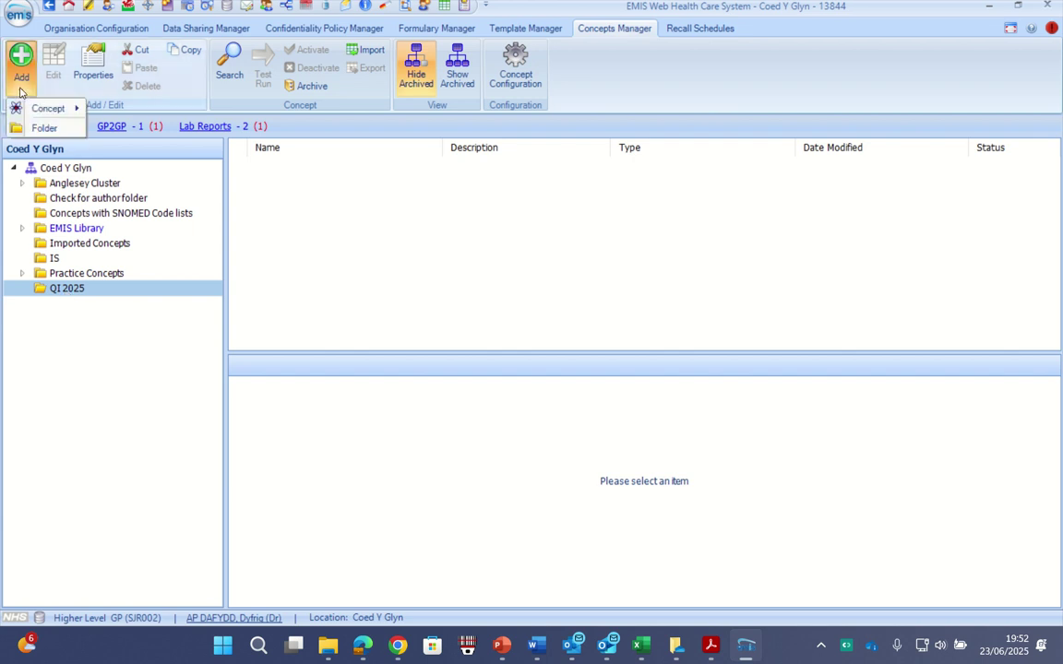
pyautogui.click(43, 129)
pyautogui.write('sPA')
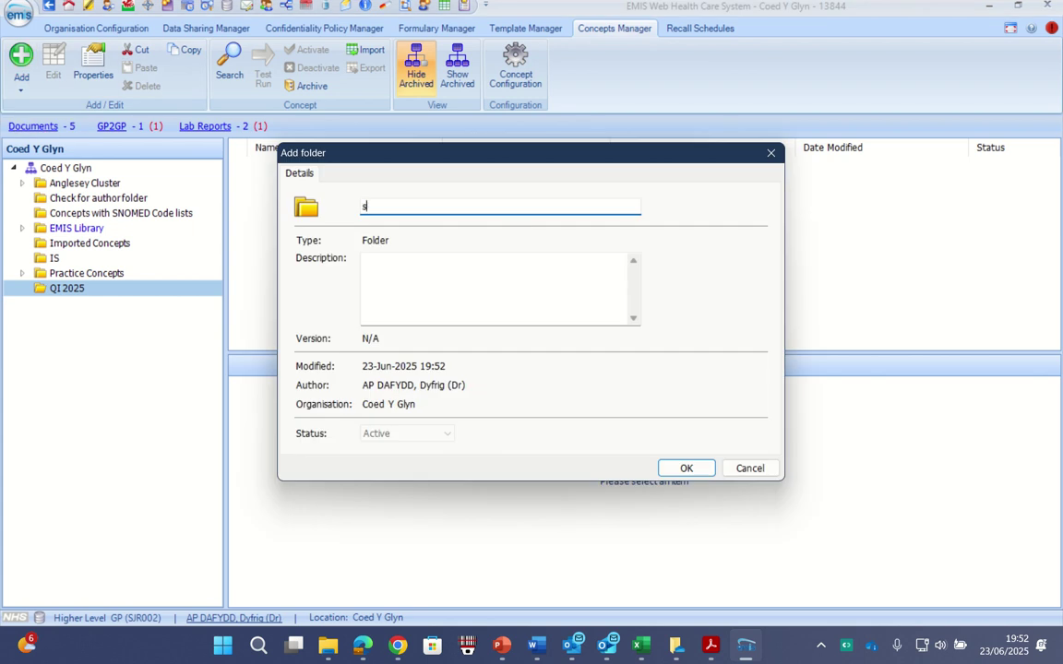
pyautogui.press('BackSpace')
pyautogui.press('BackSpace')
pyautogui.press('BackSpace')
pyautogui.write('Spare')
pyautogui.click(686, 469)
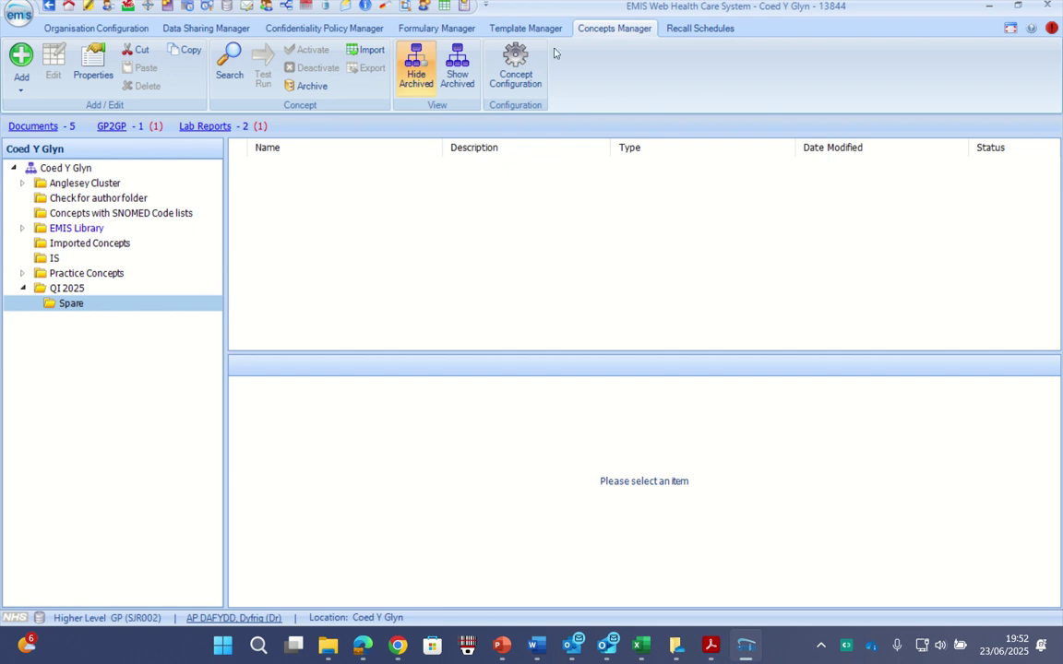
# - Import Cardiorenometabolic Prompts.xml from the Desktop into the QI 2025 folder of Templates & Protocols, overwriting the existing library items and concepts
pyautogui.click(528, 29)
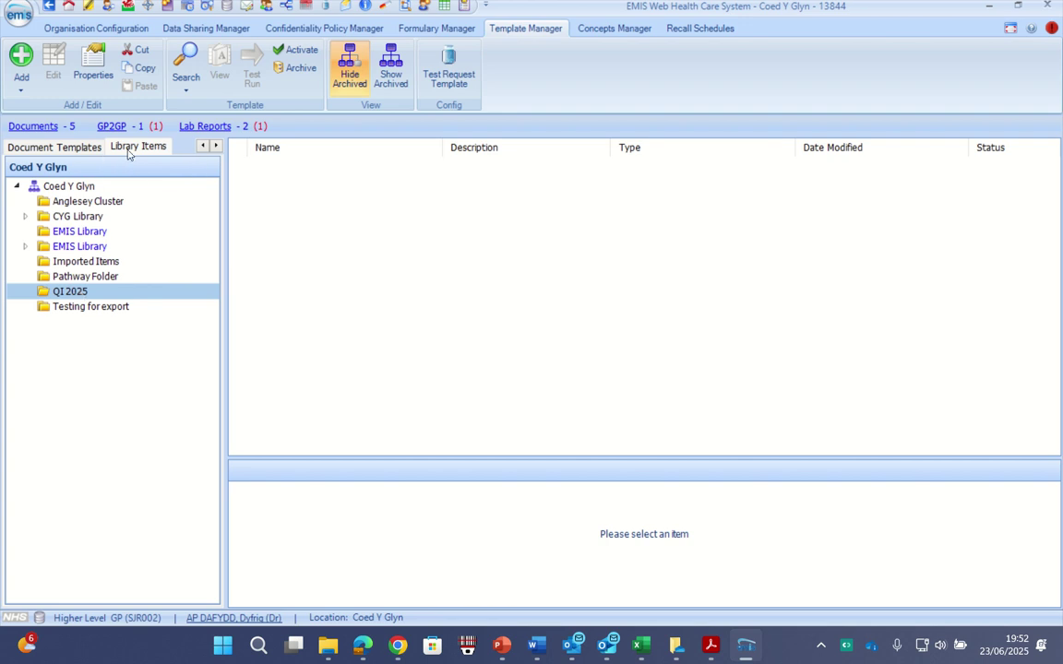
pyautogui.click(203, 146)
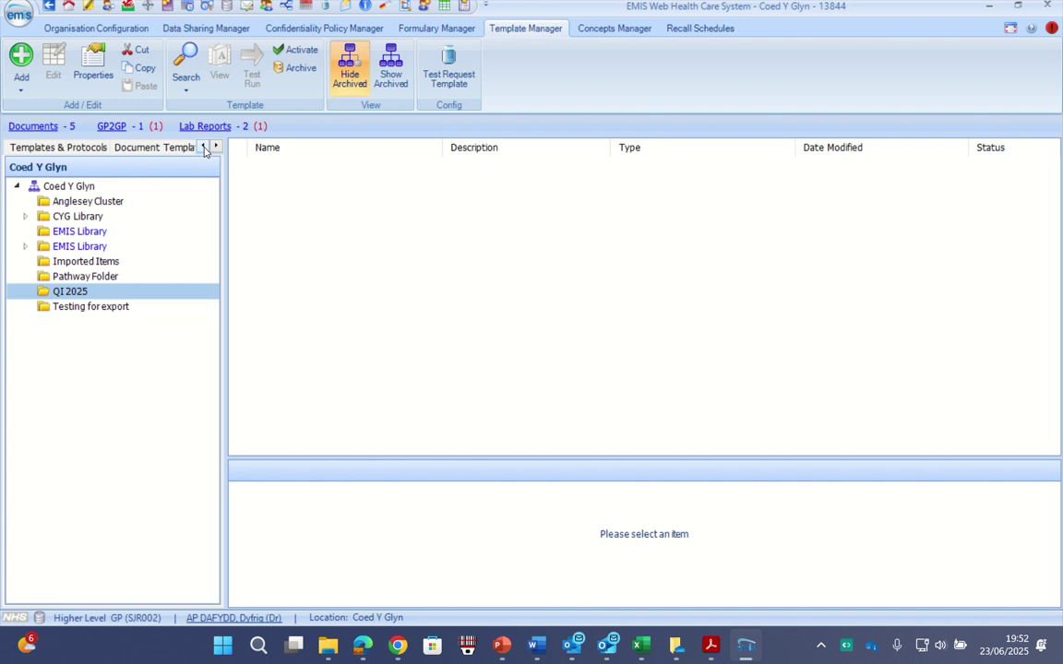
pyautogui.click(72, 148)
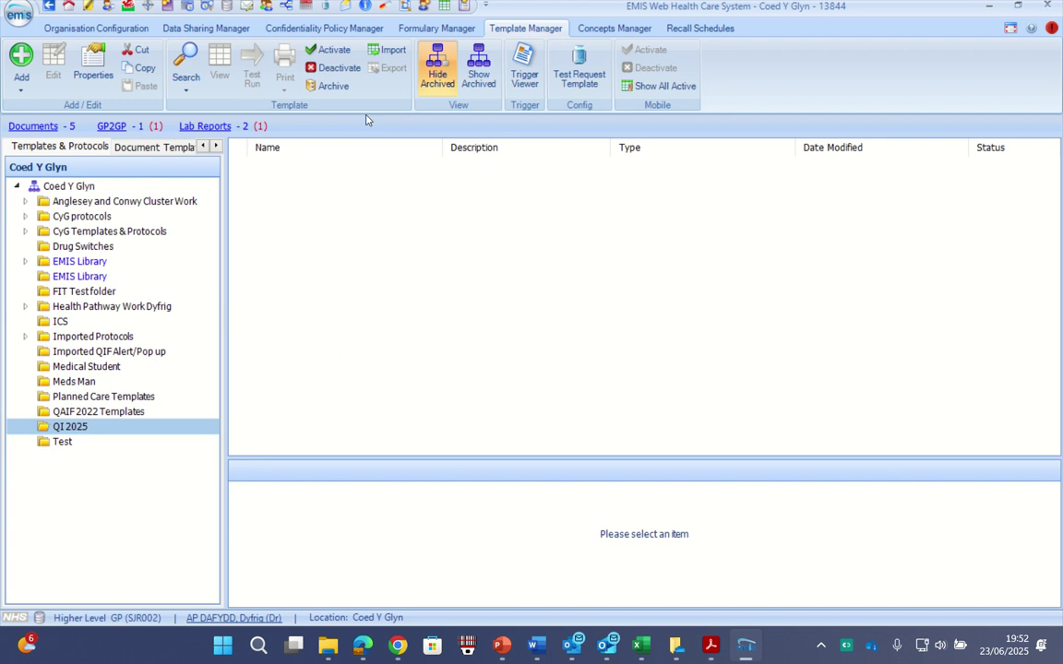
pyautogui.click(387, 51)
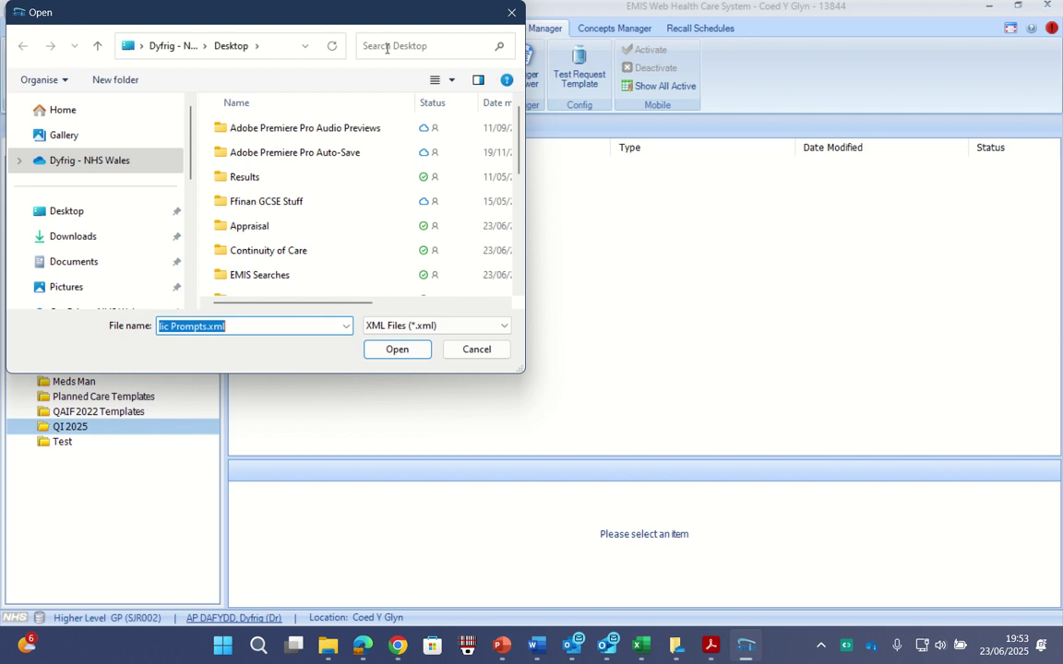
pyautogui.scroll(-1, 514, 166)
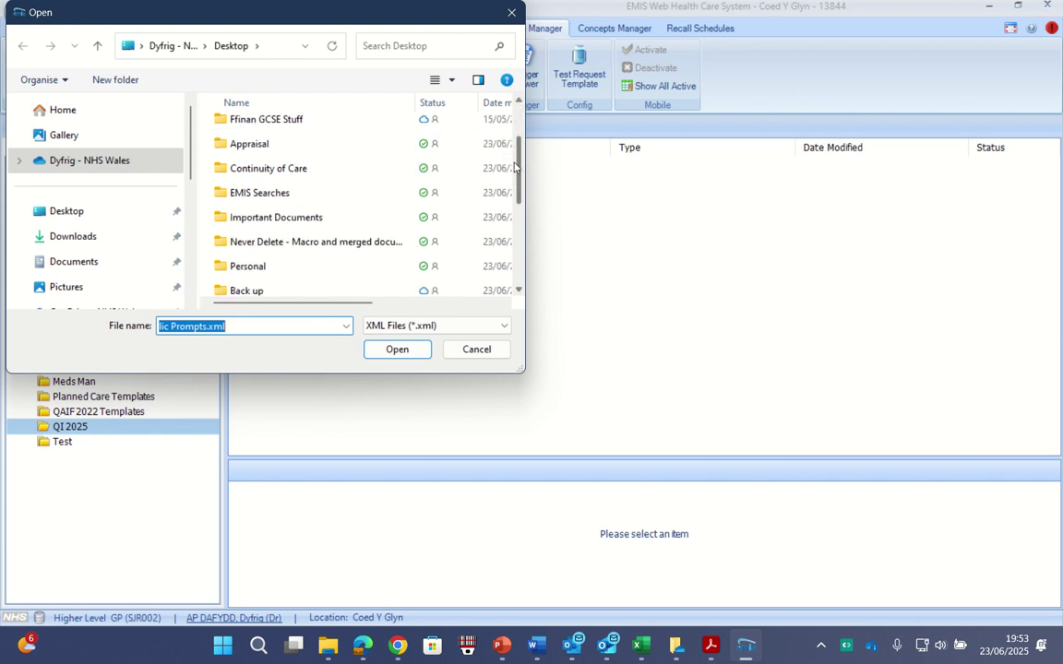
pyautogui.scroll(-2, 514, 168)
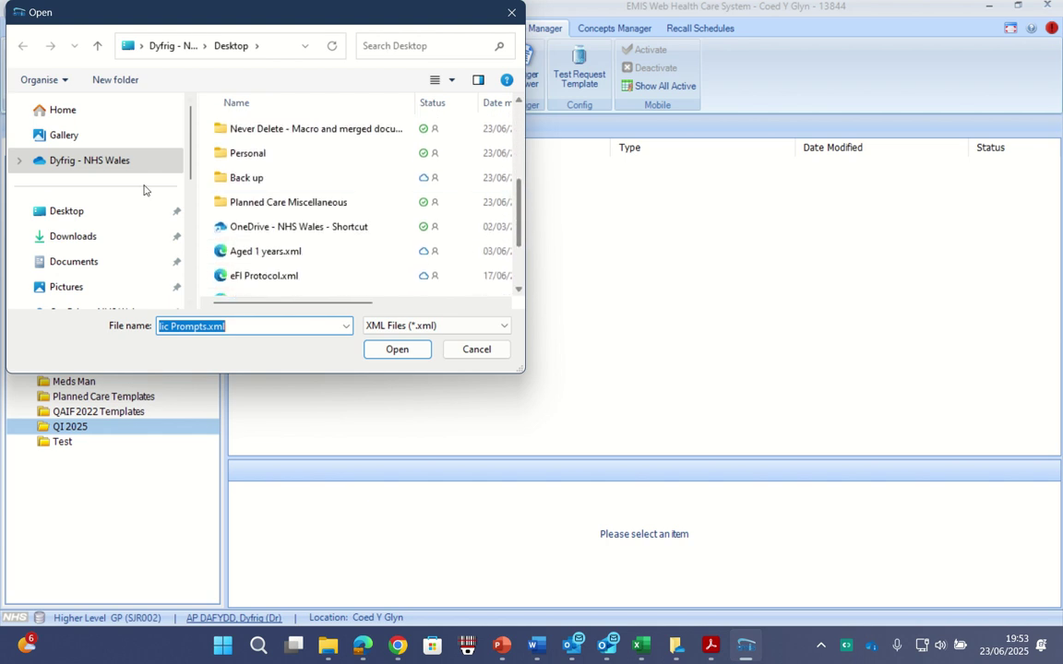
pyautogui.click(88, 209)
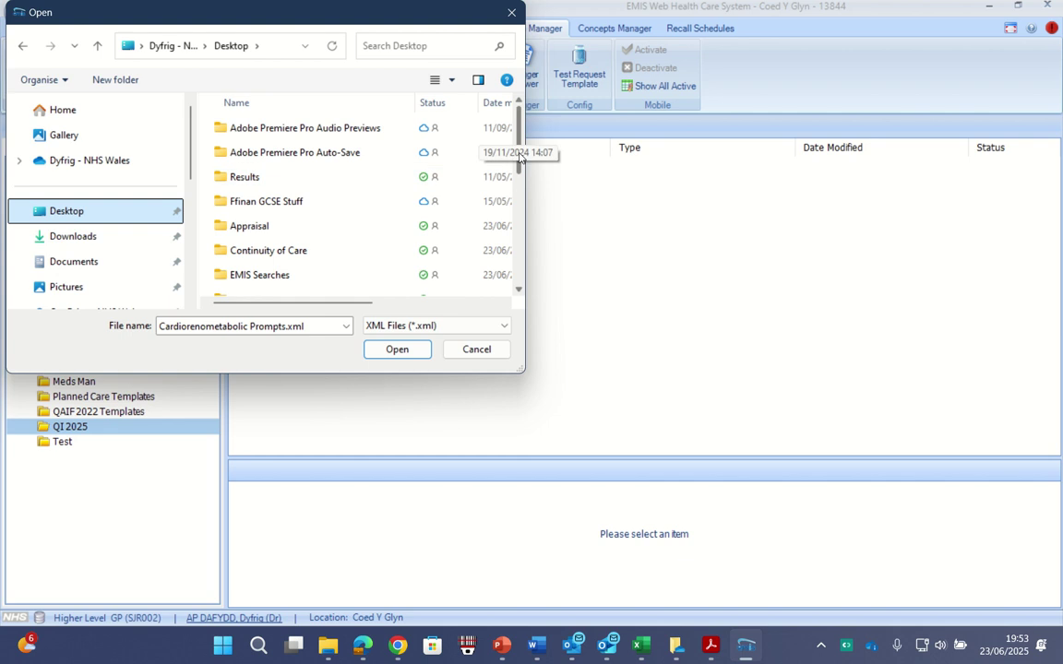
pyautogui.moveTo(518, 152); pyautogui.dragTo(519, 274)
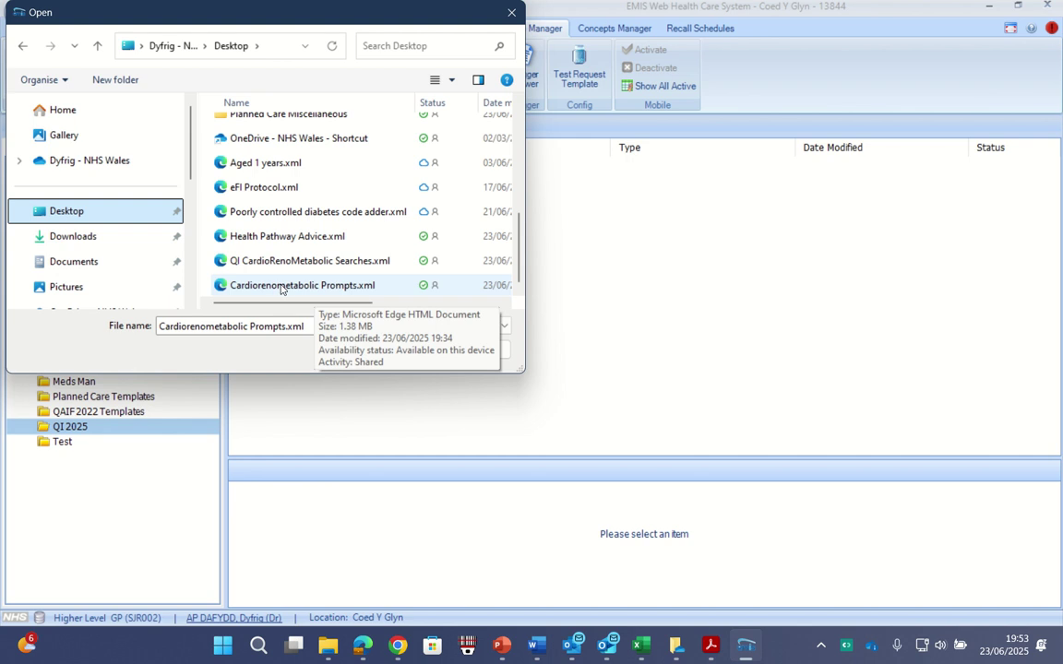
pyautogui.doubleClick(281, 286)
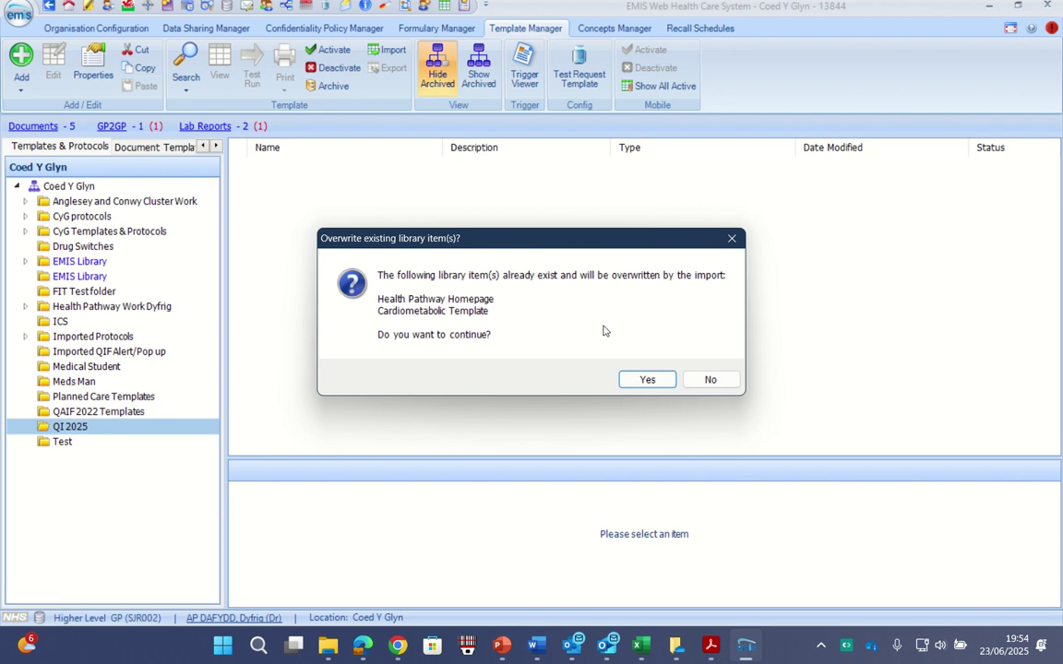
pyautogui.click(648, 379)
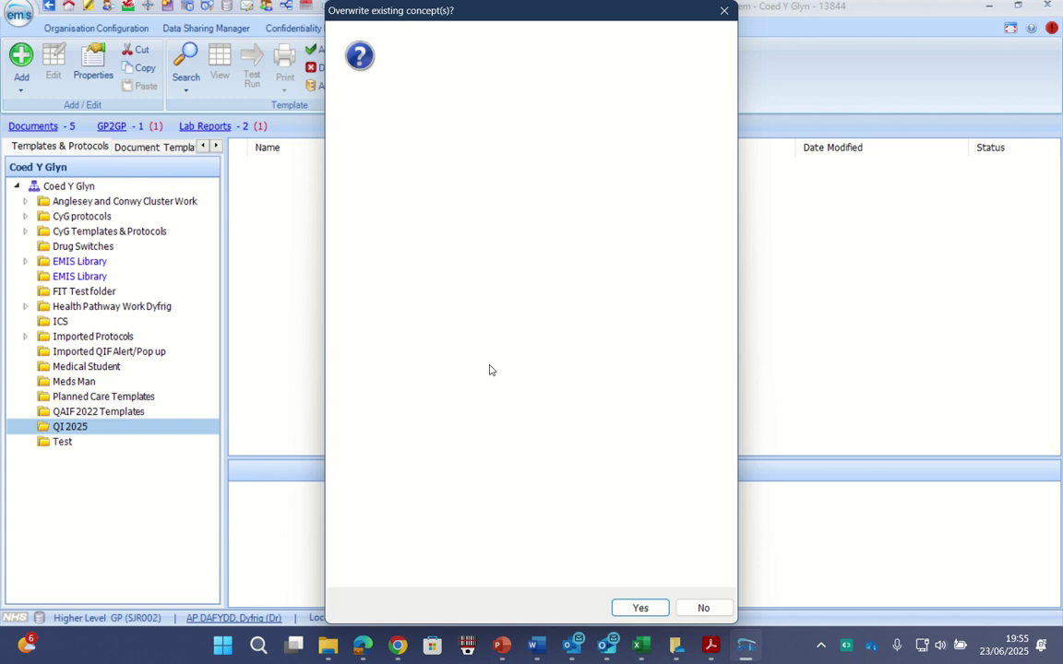
pyautogui.click(640, 606)
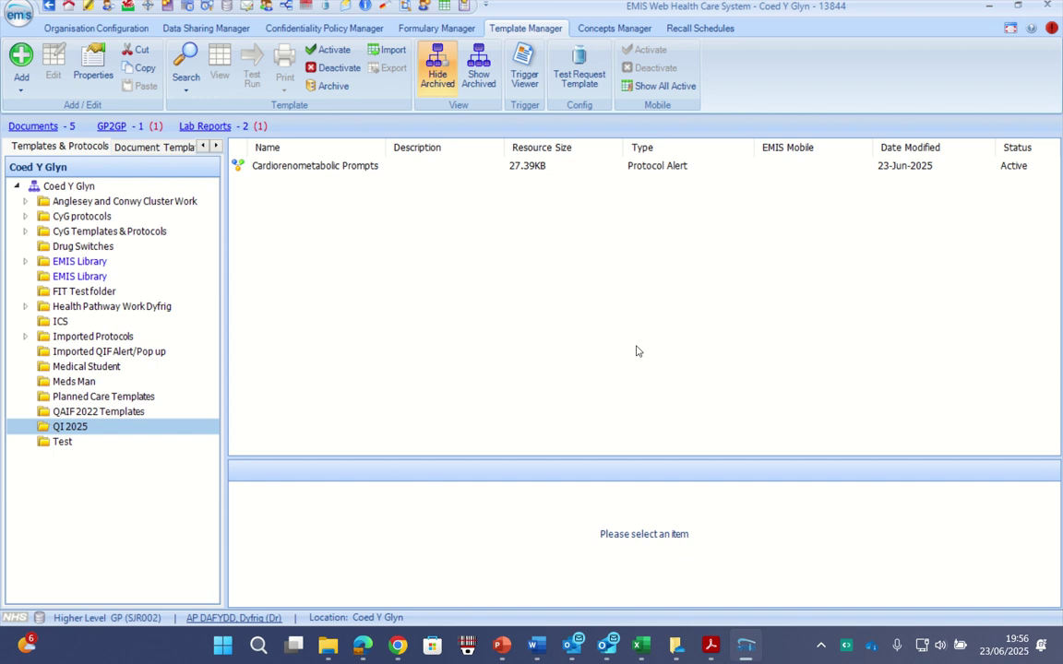
# - Check the contents of the QI 2025 concepts folder and its Spare subfolder in the Concepts Manager
pyautogui.click(575, 27)
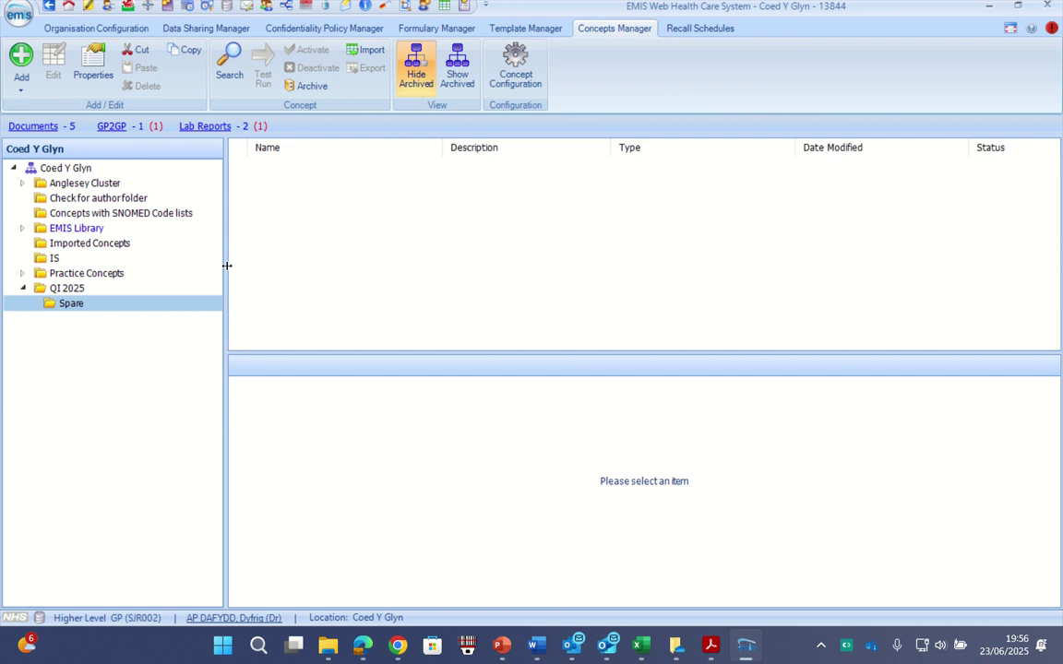
pyautogui.click(78, 292)
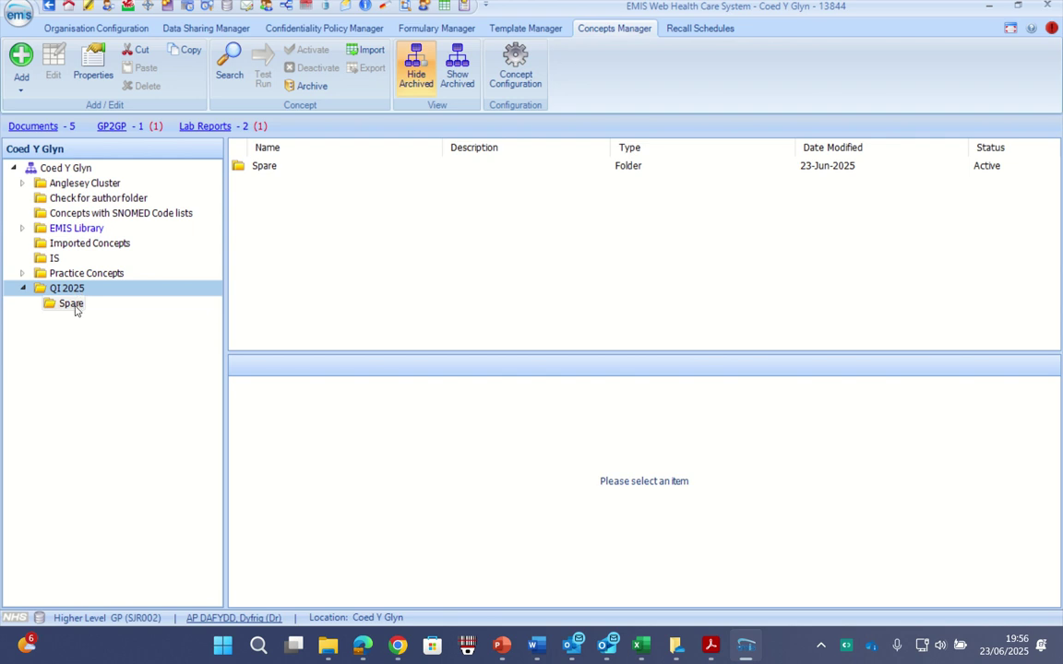
pyautogui.click(75, 307)
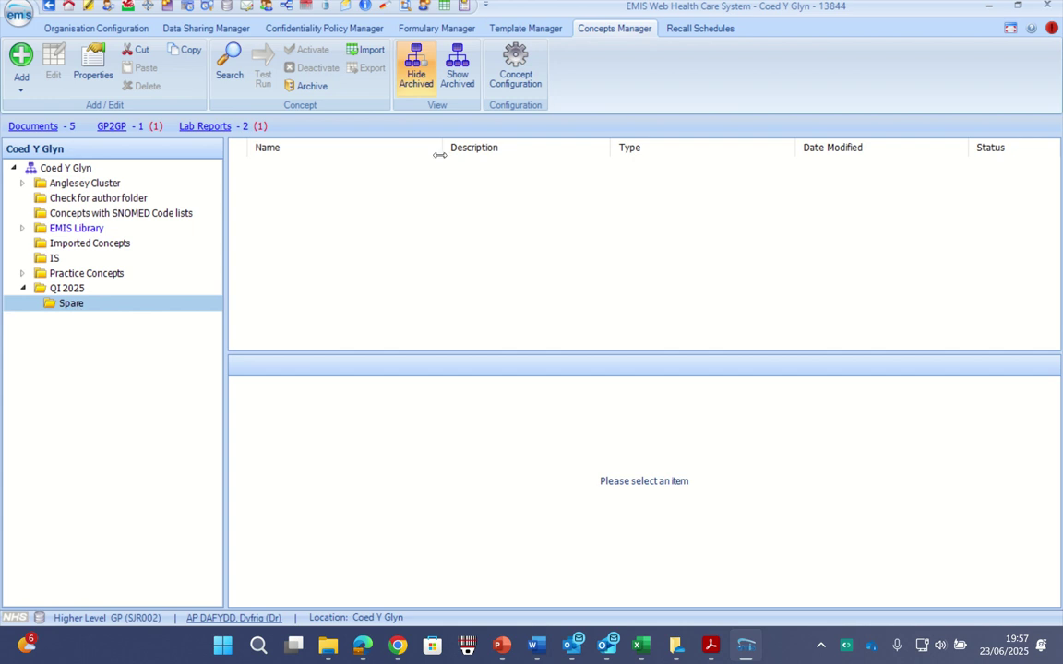
# - Review the flow of the Cardiorenometabolic Prompts protocol from the QI 2025 templates folder in the Protocol Builder, and close it without saving
pyautogui.click(526, 29)
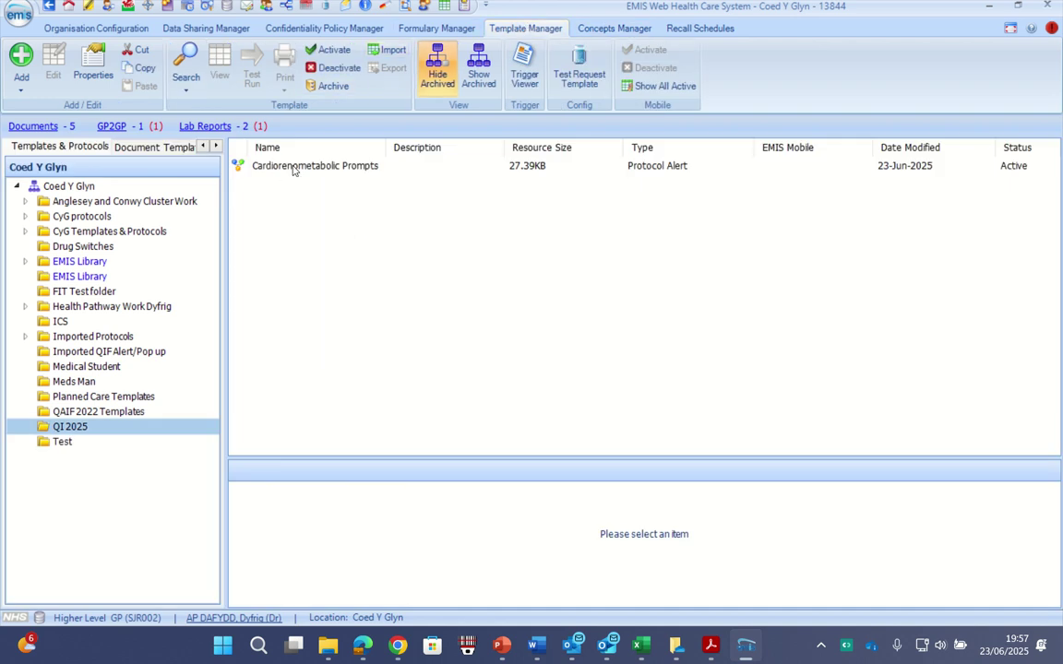
pyautogui.click(293, 168)
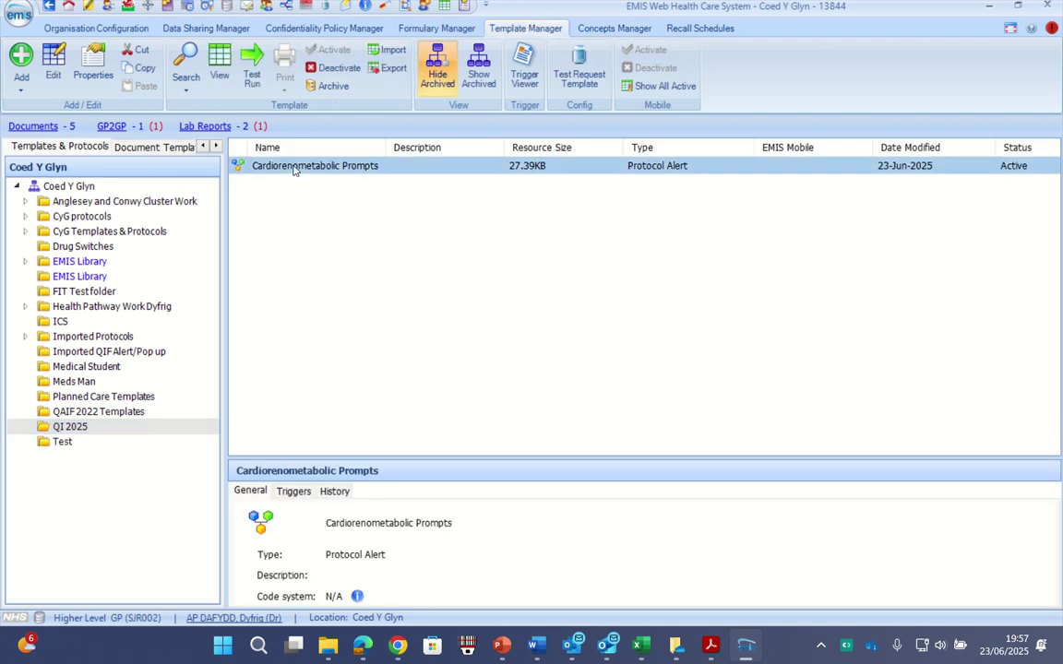
pyautogui.click(56, 66)
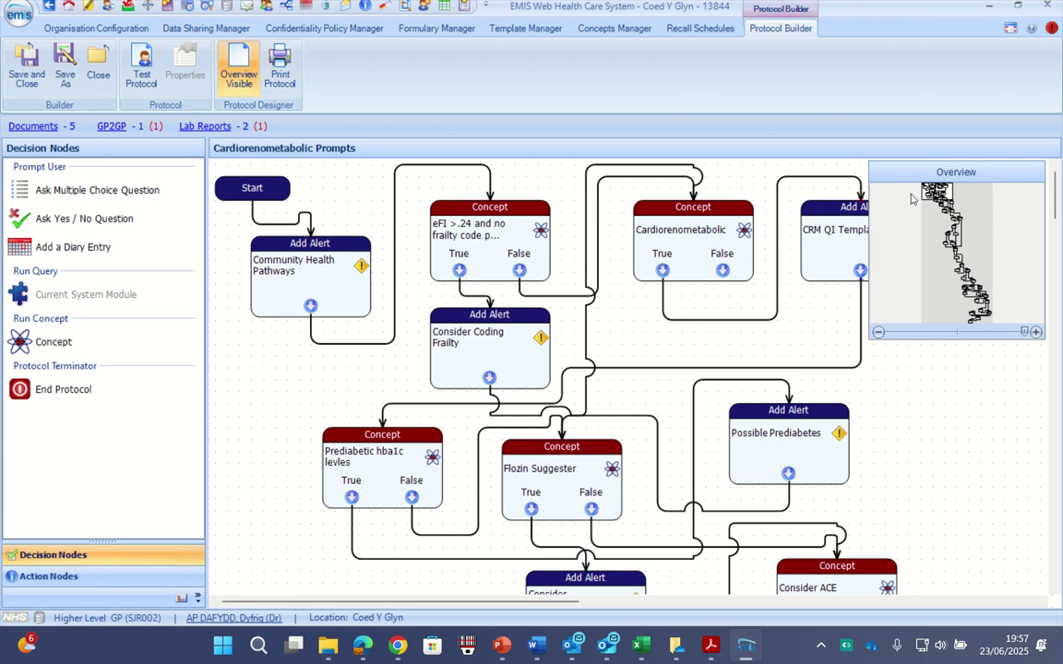
pyautogui.moveTo(938, 190)
pyautogui.mouseDown()
pyautogui.moveTo(967, 286)
pyautogui.moveTo(937, 192)
pyautogui.mouseUp()
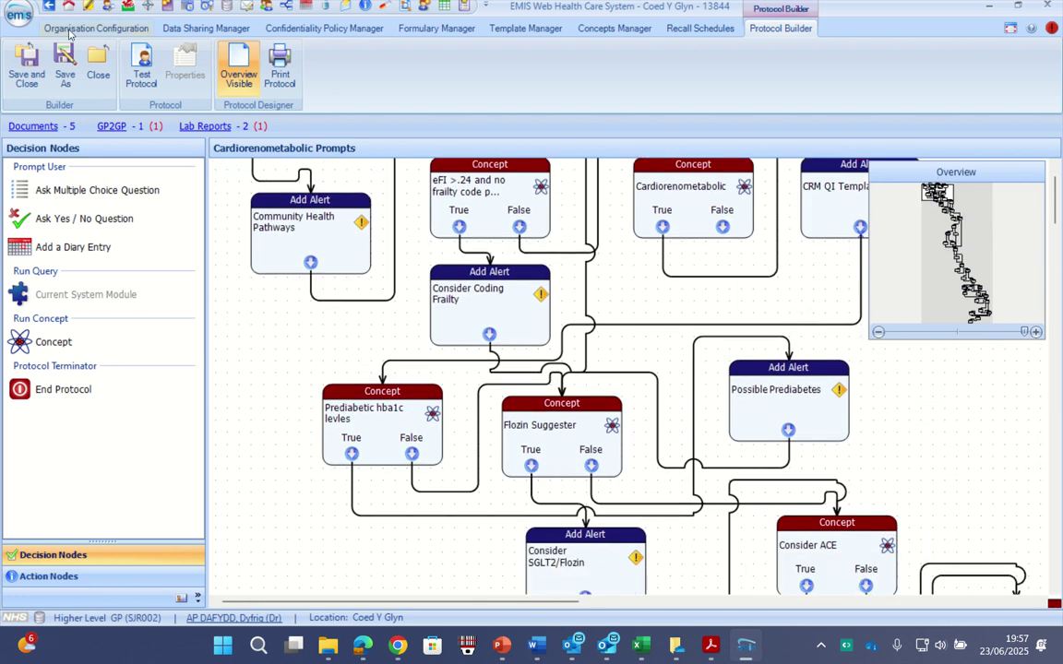
pyautogui.click(98, 67)
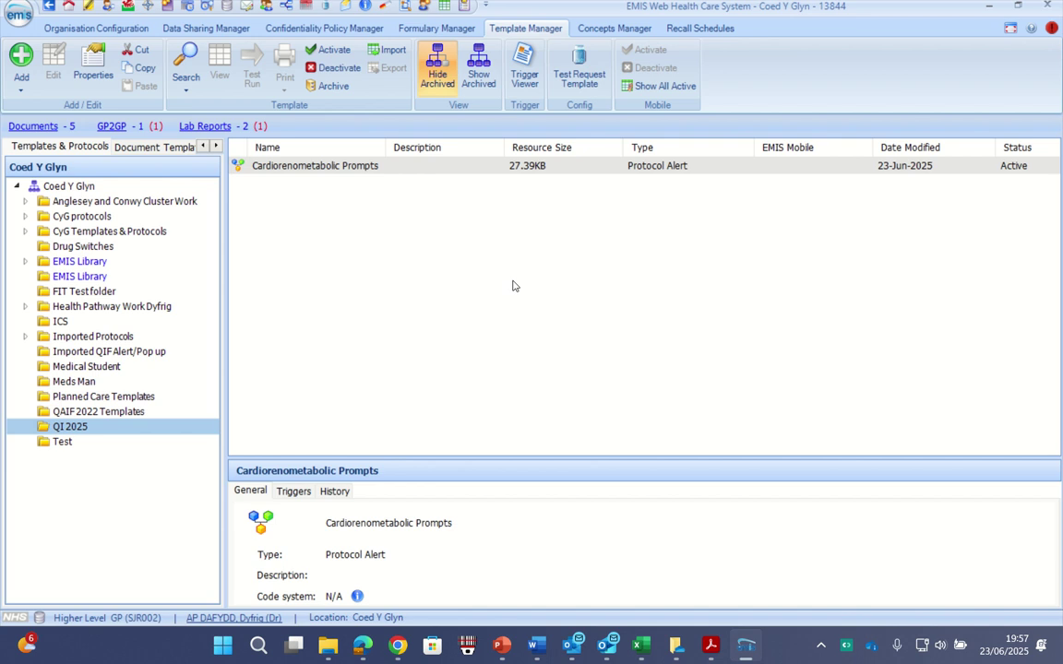
# - Add a Load Patient Record trigger to the Cardiorenometabolic Prompts protocol, with run mode Always Run and all job categories enabled
pyautogui.click(291, 169)
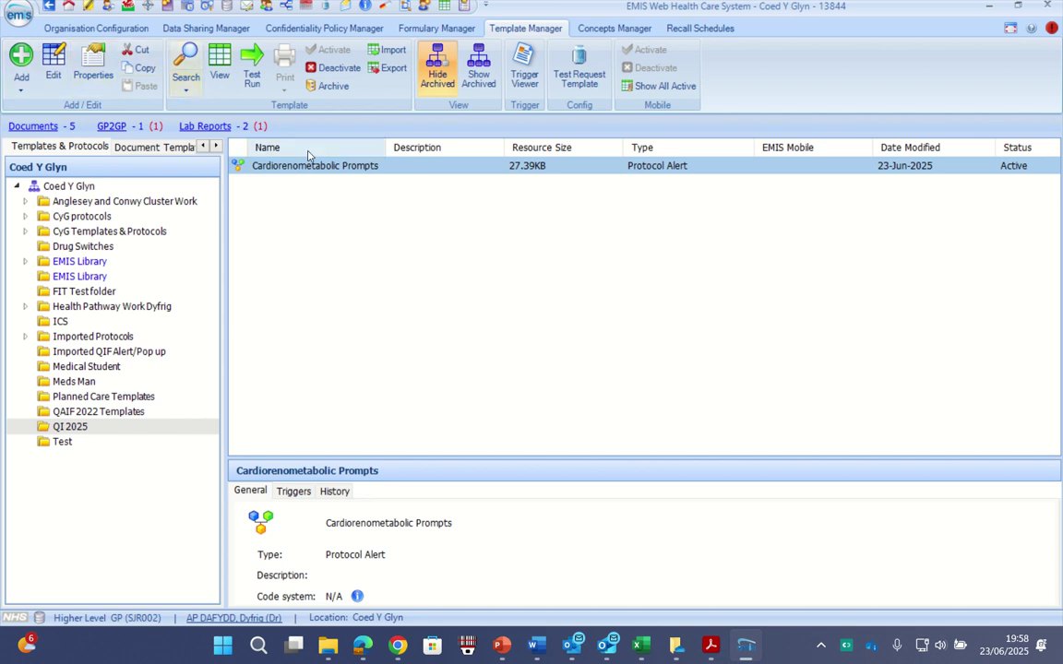
pyautogui.rightClick(315, 168)
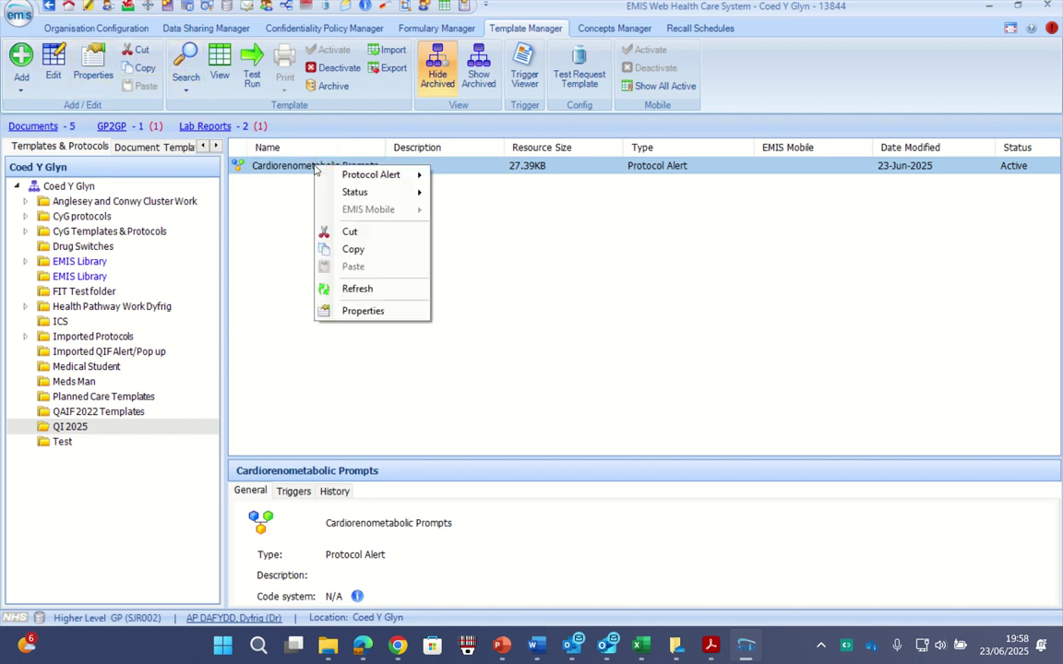
pyautogui.click(375, 313)
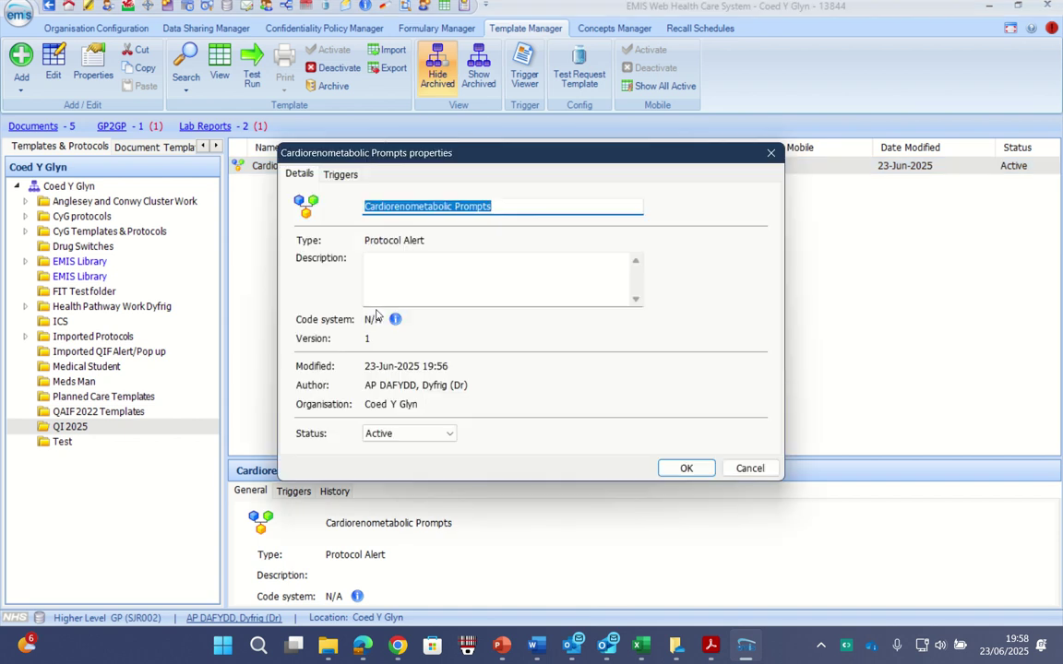
pyautogui.click(343, 177)
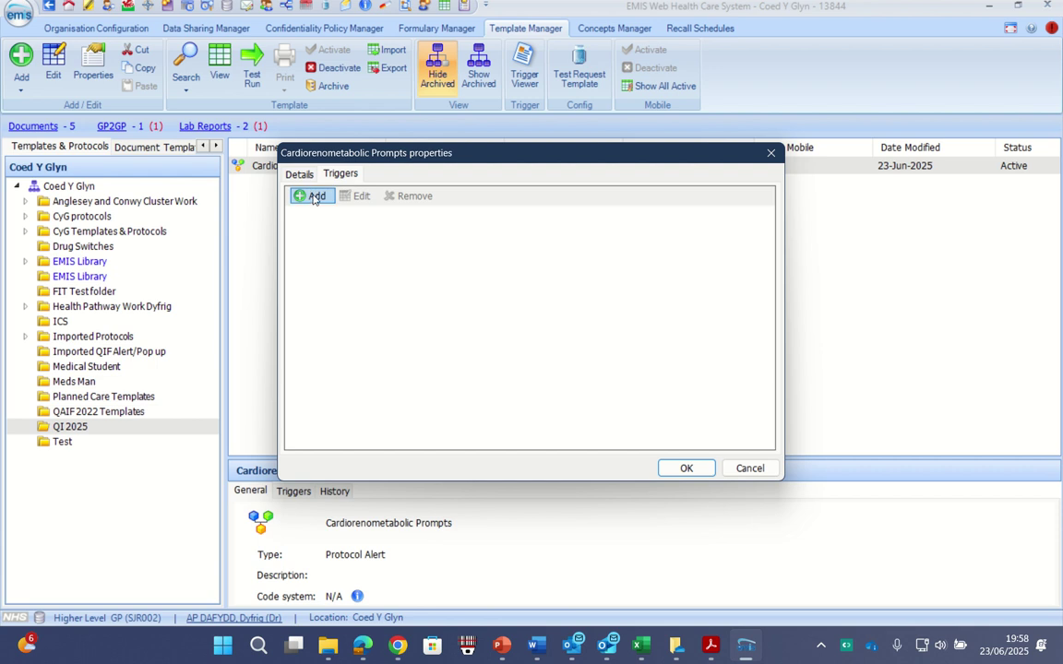
pyautogui.click(311, 196)
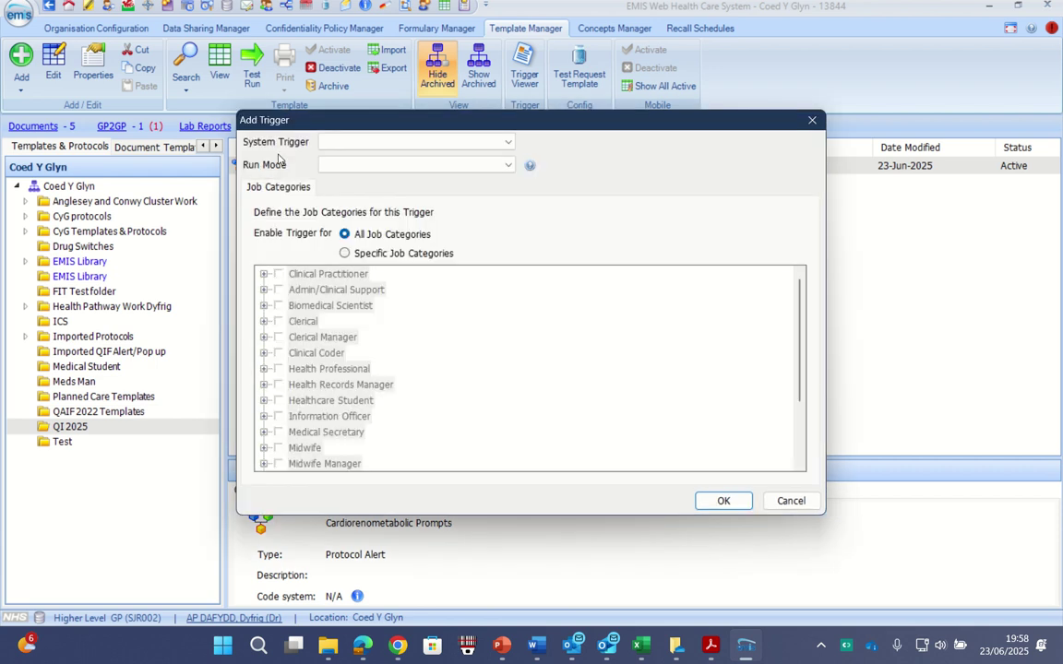
pyautogui.click(385, 144)
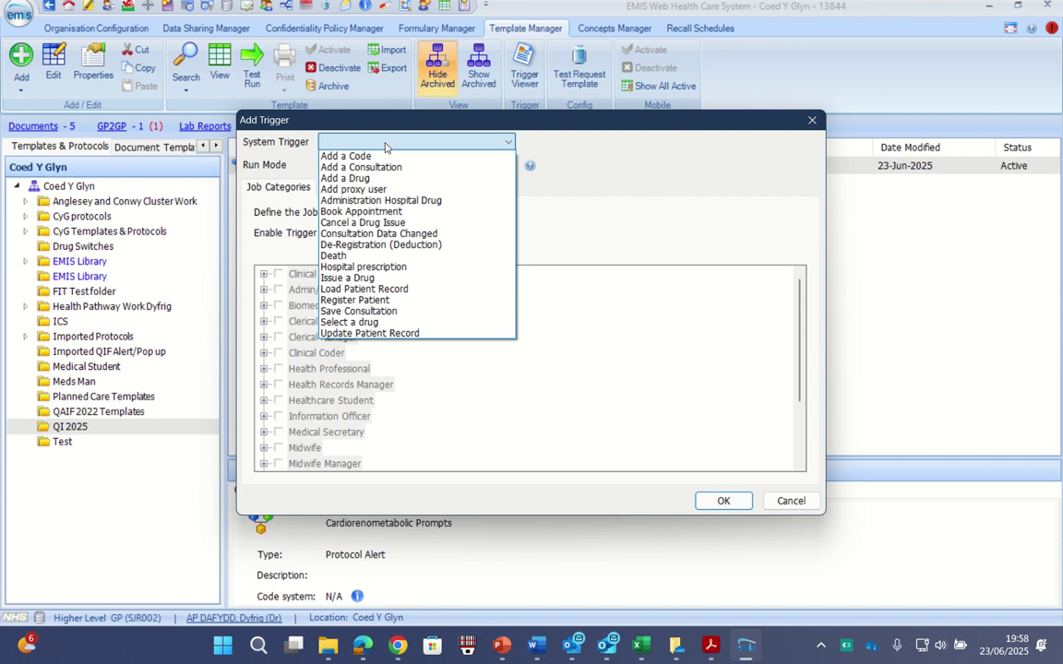
pyautogui.click(400, 290)
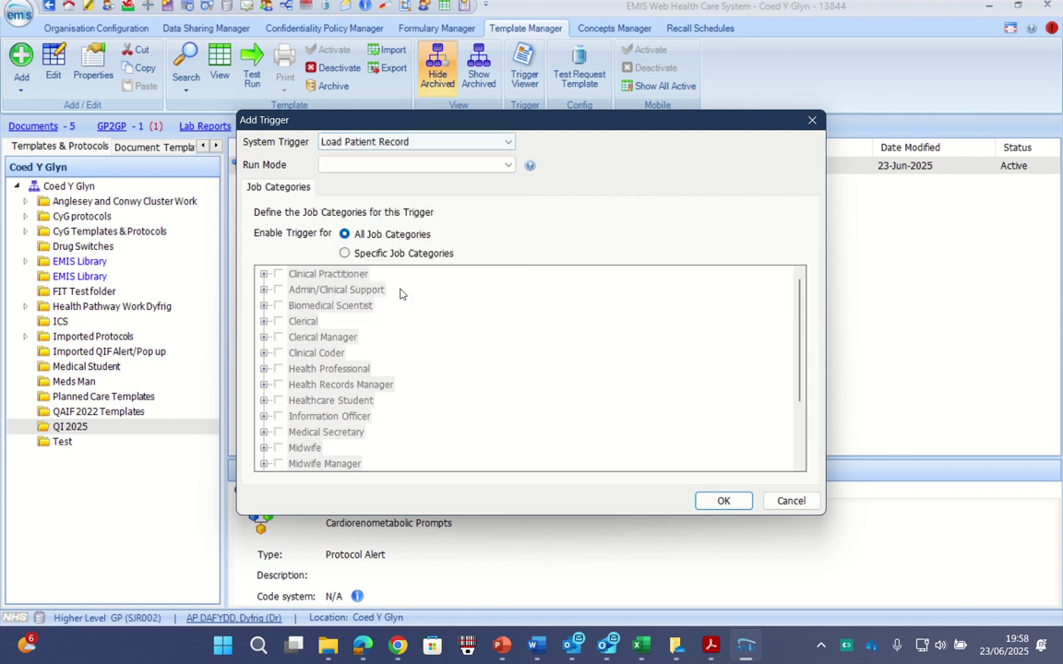
pyautogui.click(359, 165)
pyautogui.click(351, 181)
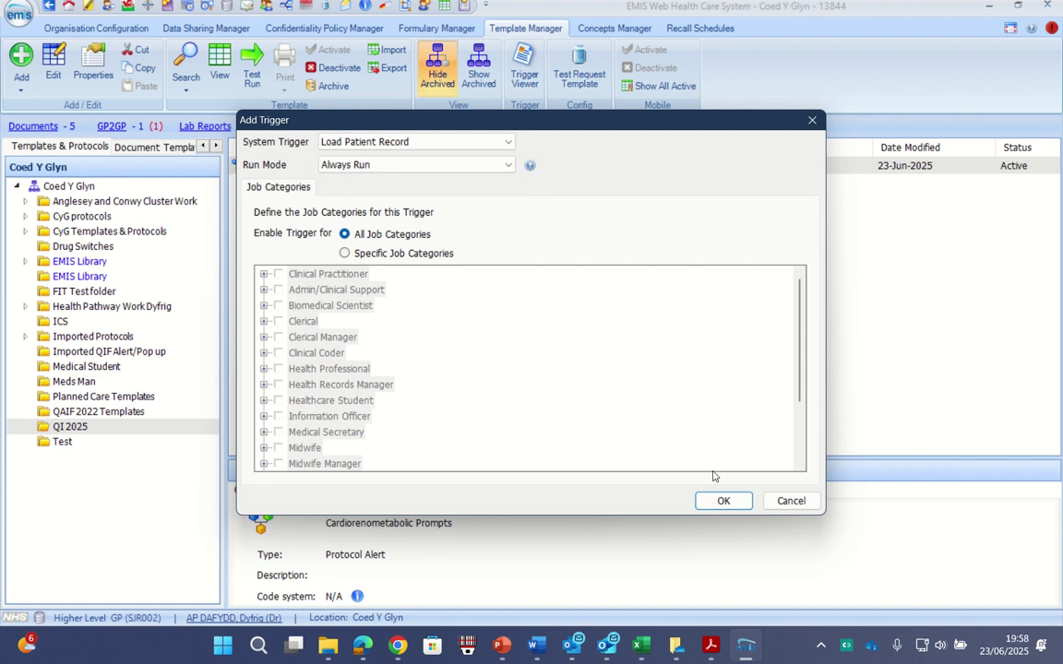
pyautogui.click(723, 500)
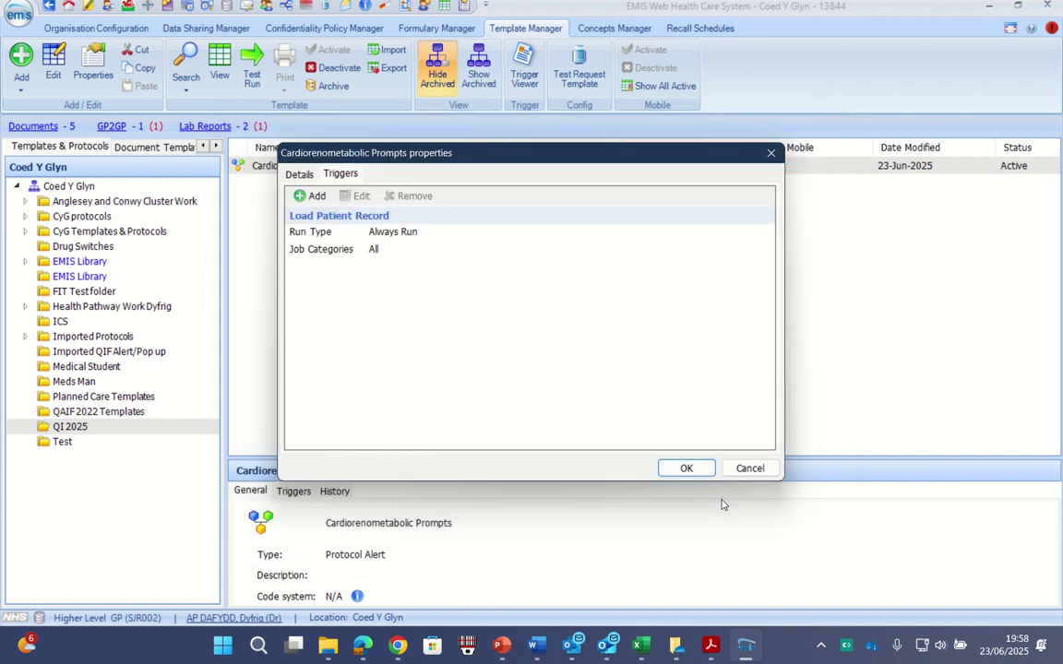
pyautogui.click(705, 469)
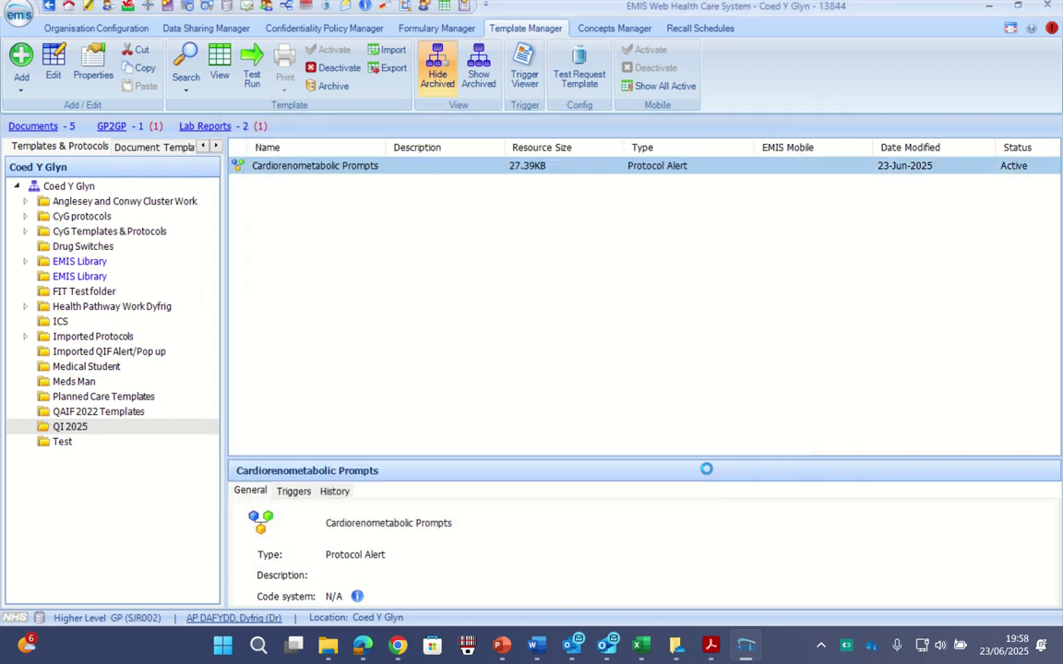
# - Go to Population Reporting and view the QI 2025 search folder
pyautogui.click(18, 14)
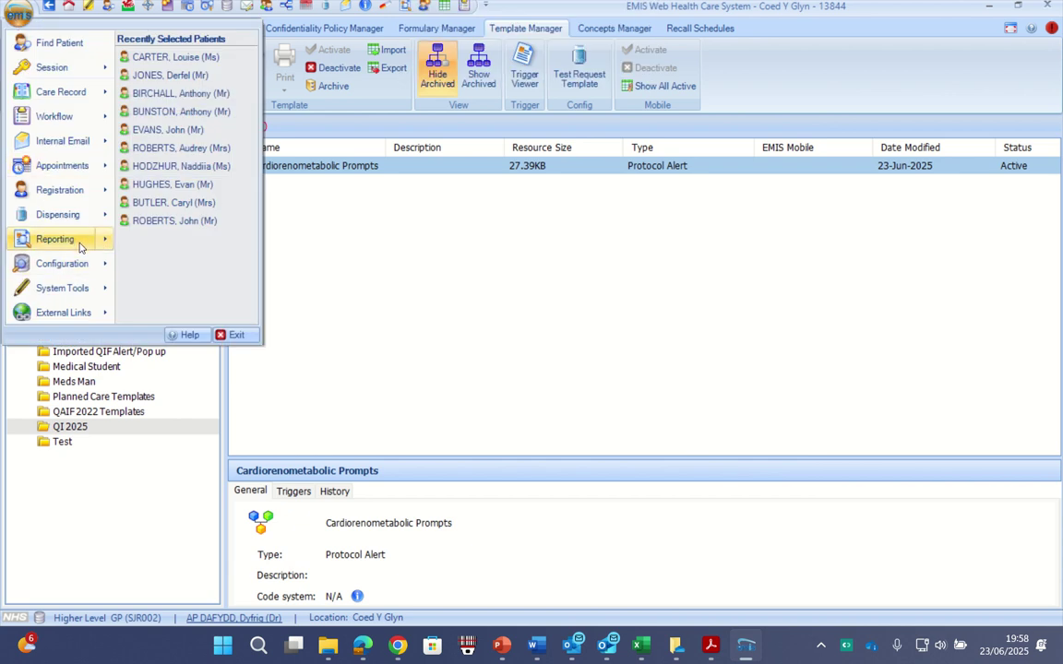
pyautogui.moveTo(79, 240)
pyautogui.click(179, 81)
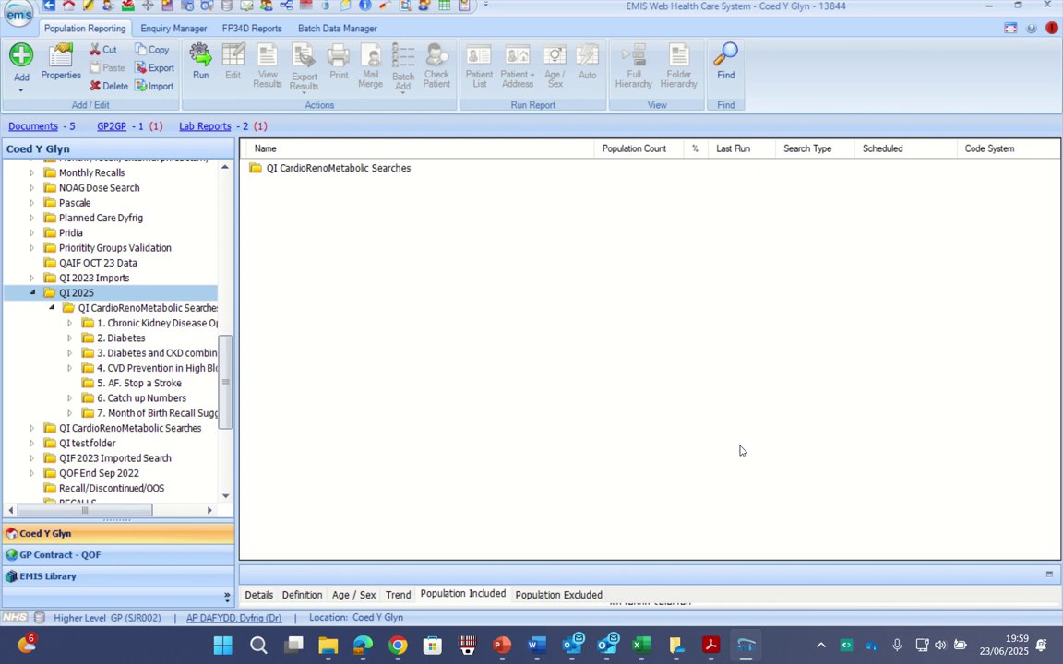
pyautogui.moveTo(396, 5)
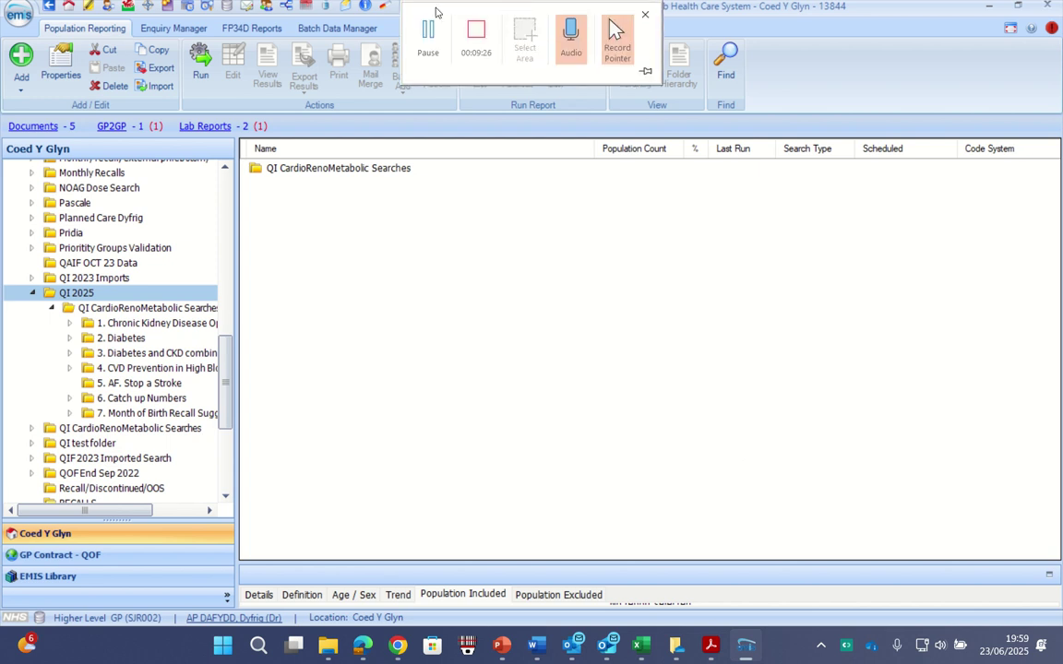